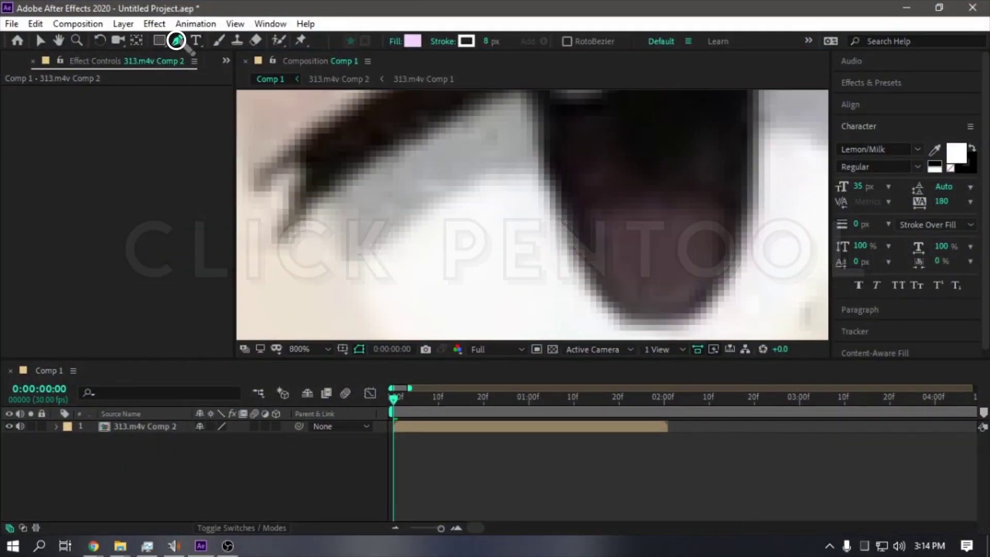
# - Duplicate the 313.m4v Comp 2 layer, naming the lower copy 'main' and the upper copy 'masked'
pyautogui.click(437, 425)
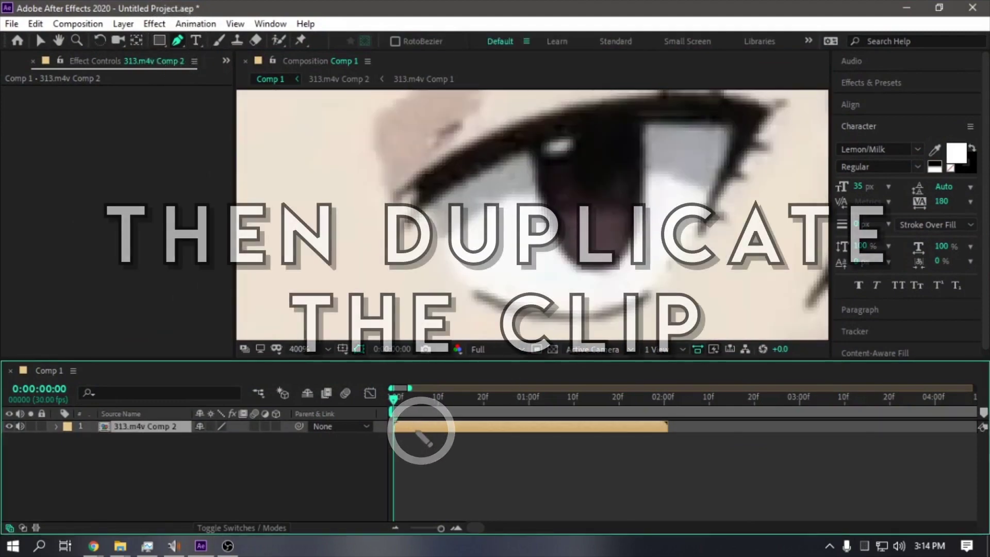
pyautogui.hotkey('ctrl', 'd')
pyautogui.click(149, 439)
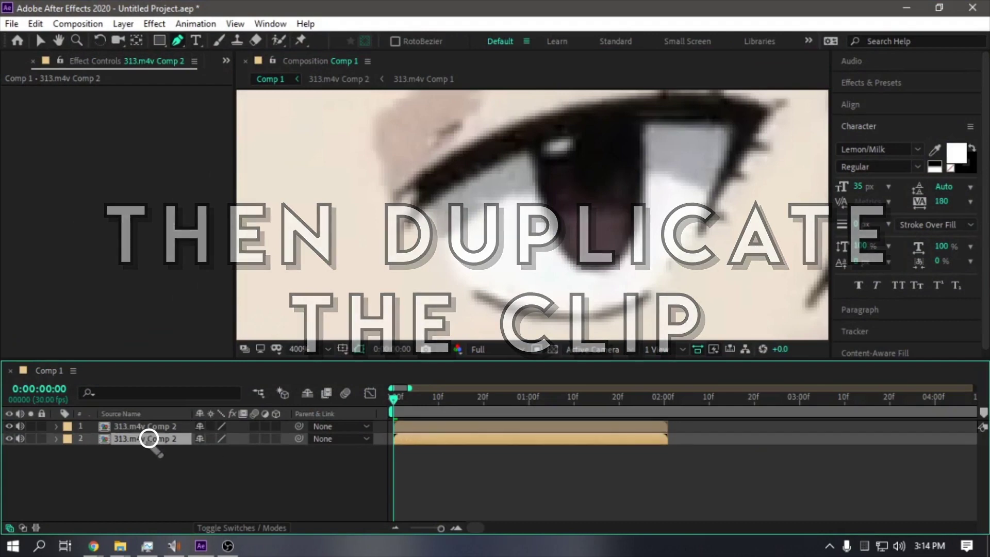
pyautogui.write('main')
pyautogui.press('Return')
pyautogui.hotkey('ctrl', 'Up')
pyautogui.press('Return')
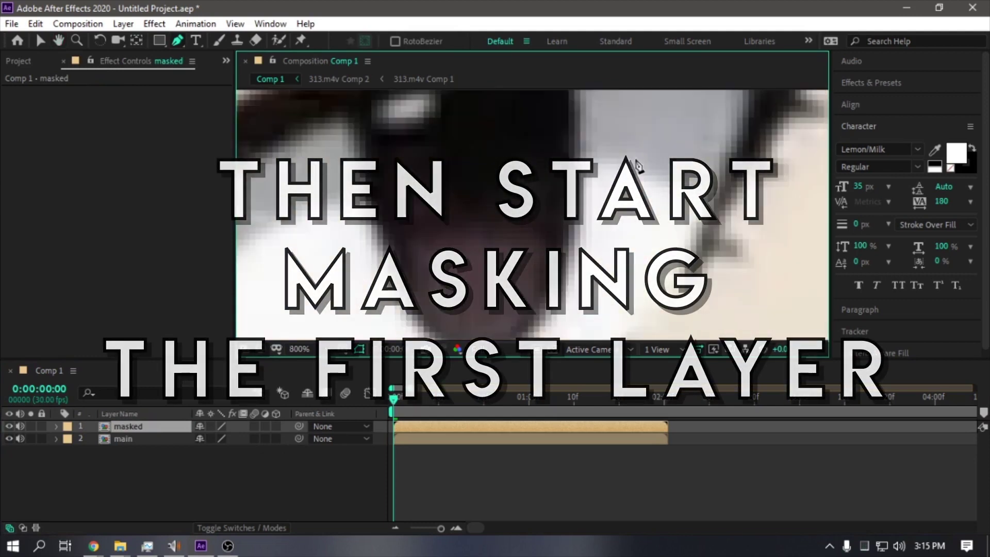
# - Place Pen mask points around the eye on the masked layer, undoing a misplaced point
pyautogui.click(643, 141)
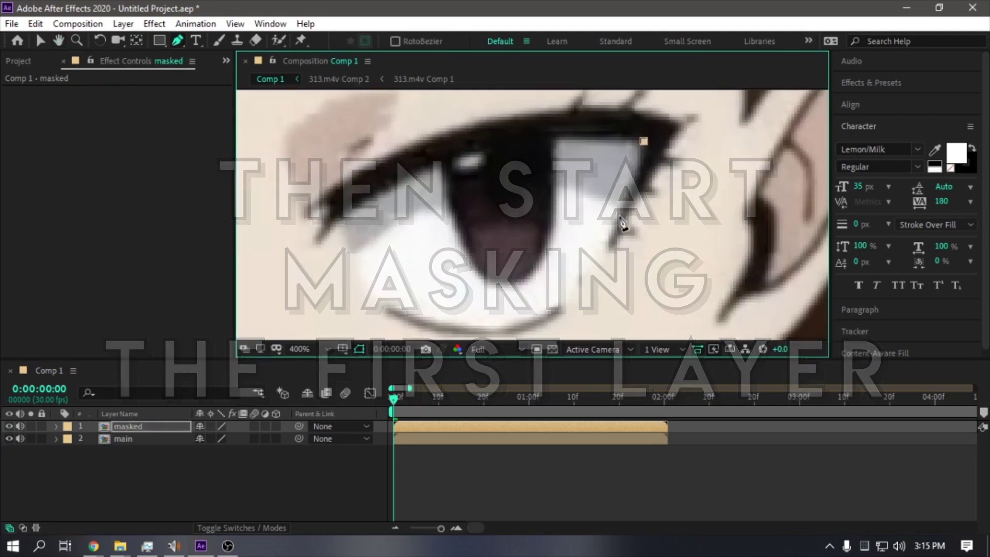
pyautogui.click(618, 223)
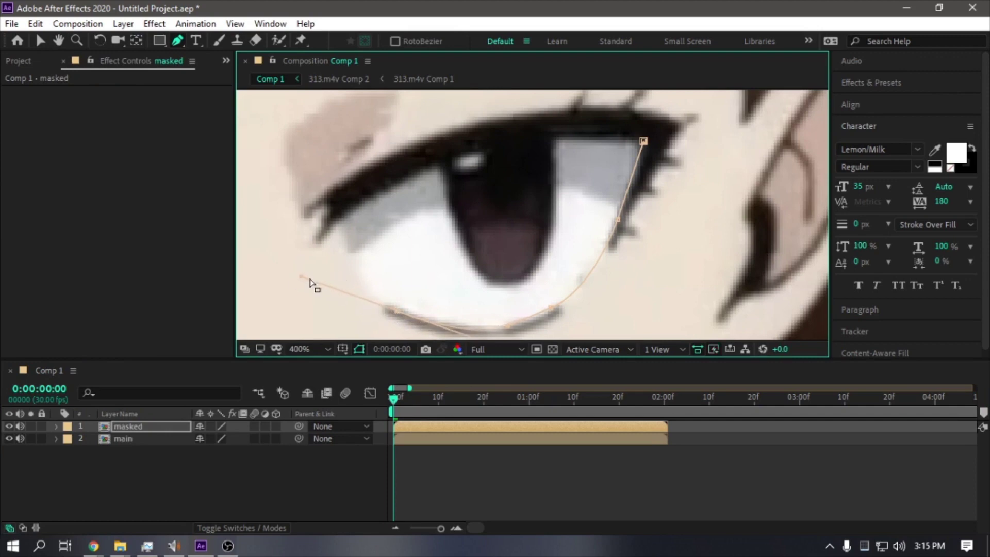
pyautogui.hotkey('ctrl', 'z')
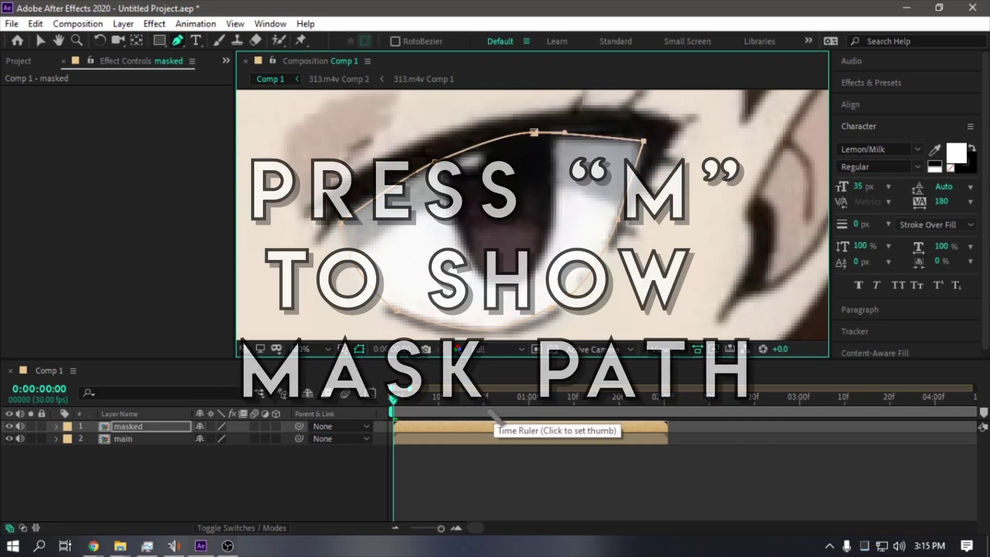
# - Expand Masks > Mask 1 and set a Mask Path keyframe at frame 0
pyautogui.press('m')
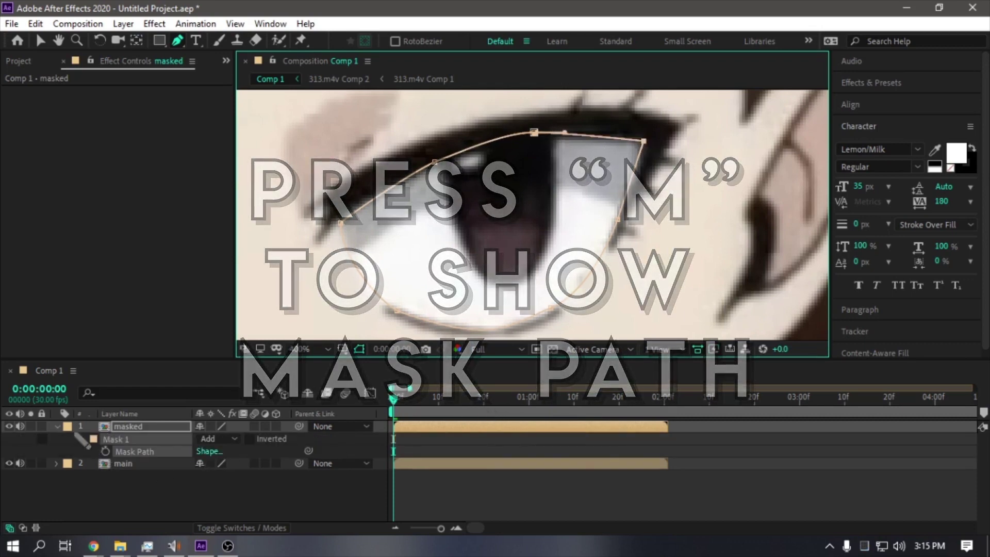
pyautogui.click(57, 426)
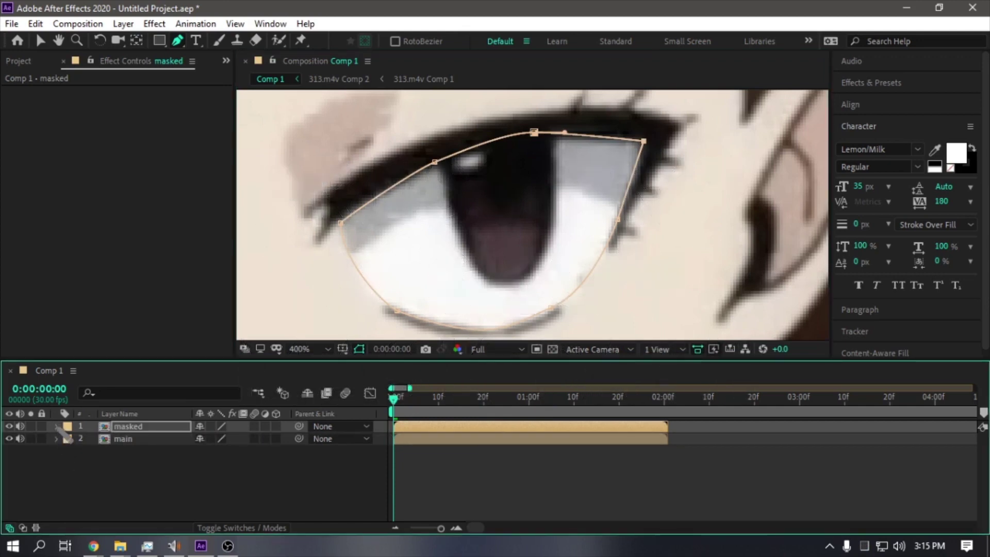
pyautogui.click(57, 427)
pyautogui.click(70, 439)
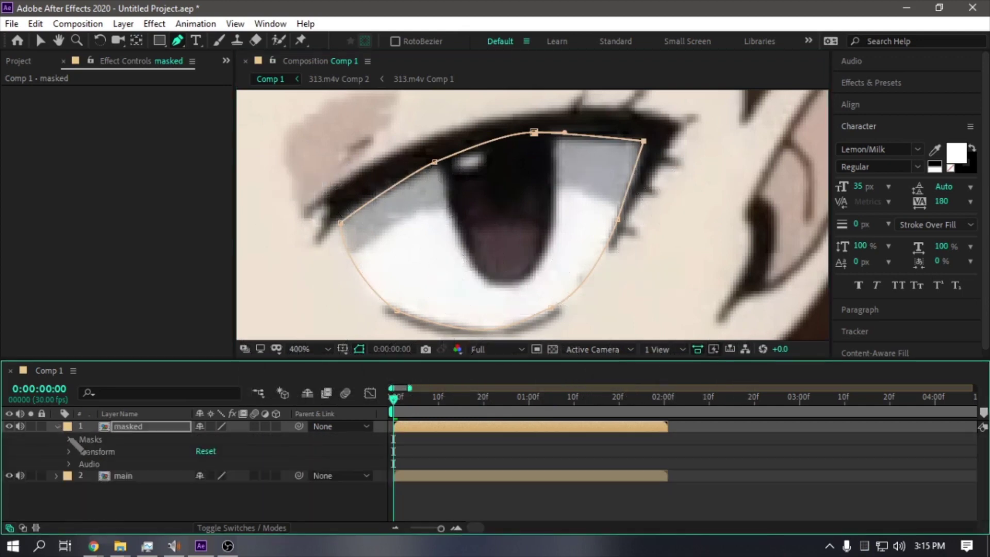
pyautogui.click(70, 439)
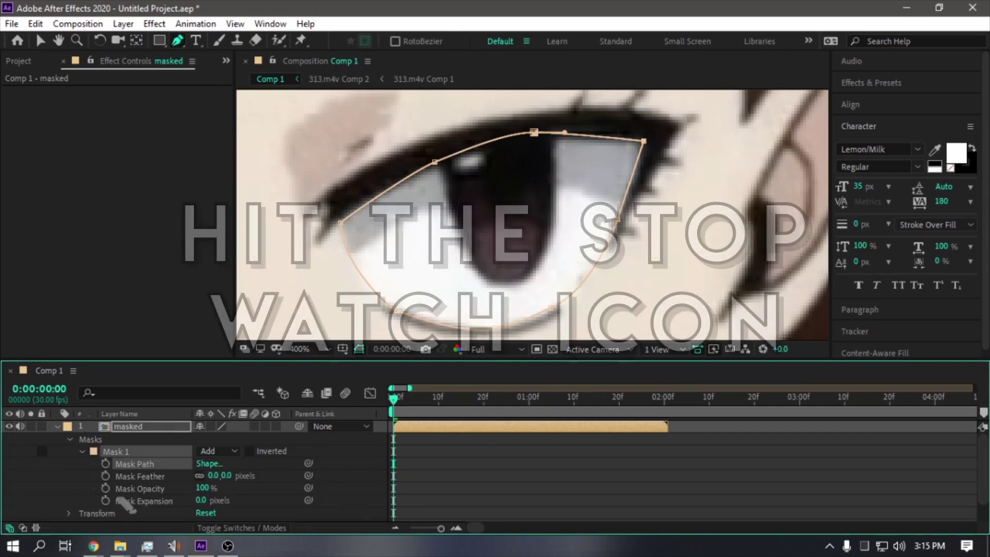
pyautogui.click(105, 463)
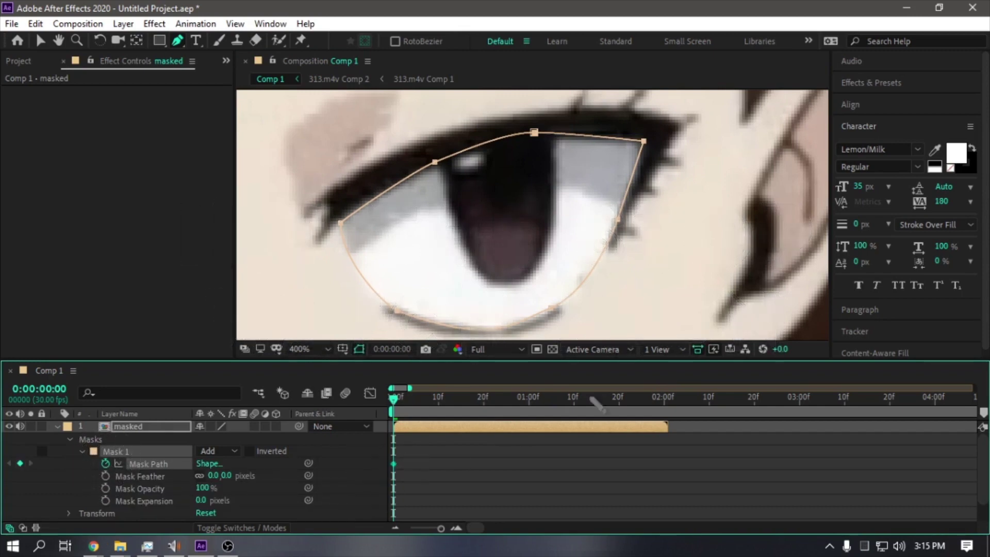
pyautogui.click(867, 127)
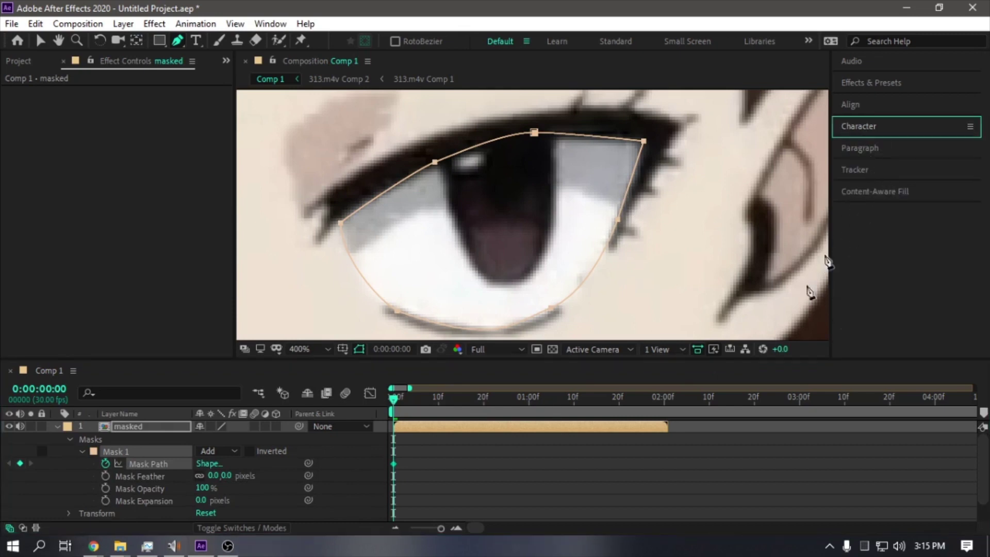
# - Use the Tracker to step Mask 1 forward one frame at a time up to 0:00:00:06
pyautogui.click(411, 464)
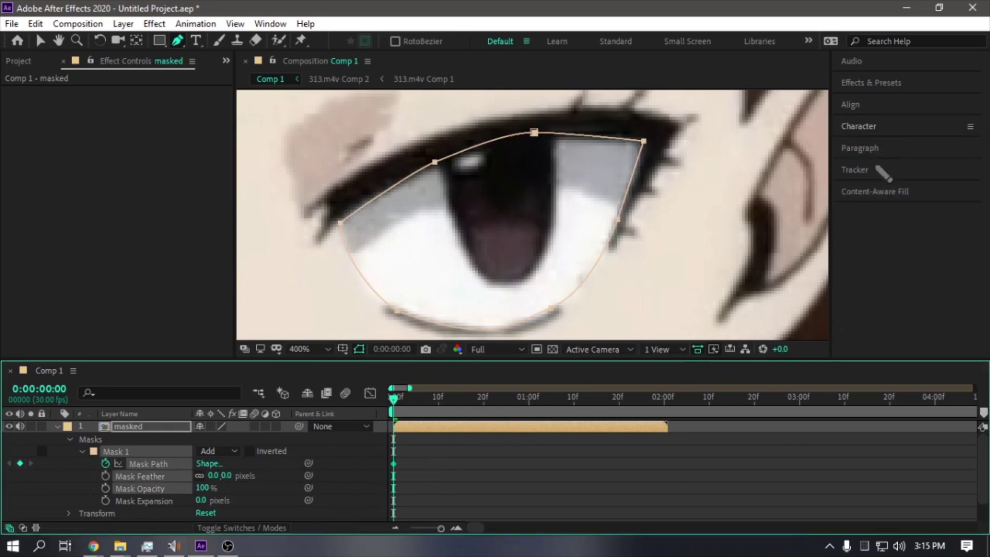
pyautogui.click(877, 170)
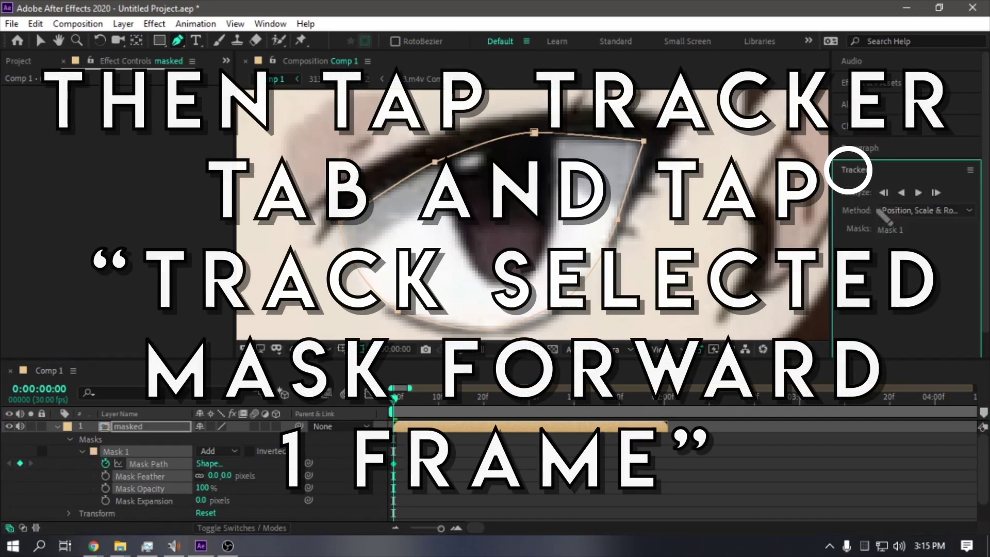
pyautogui.click(412, 464)
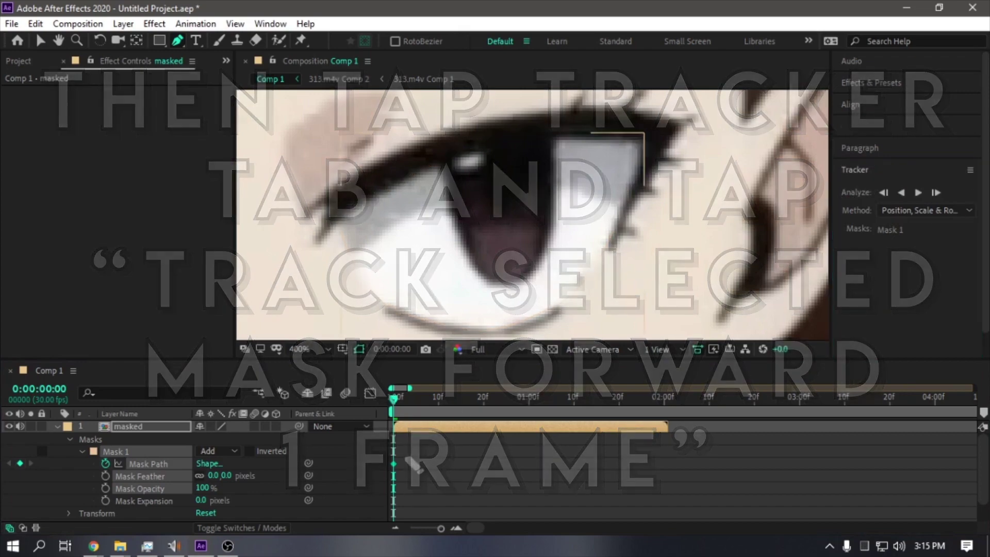
pyautogui.click(936, 192)
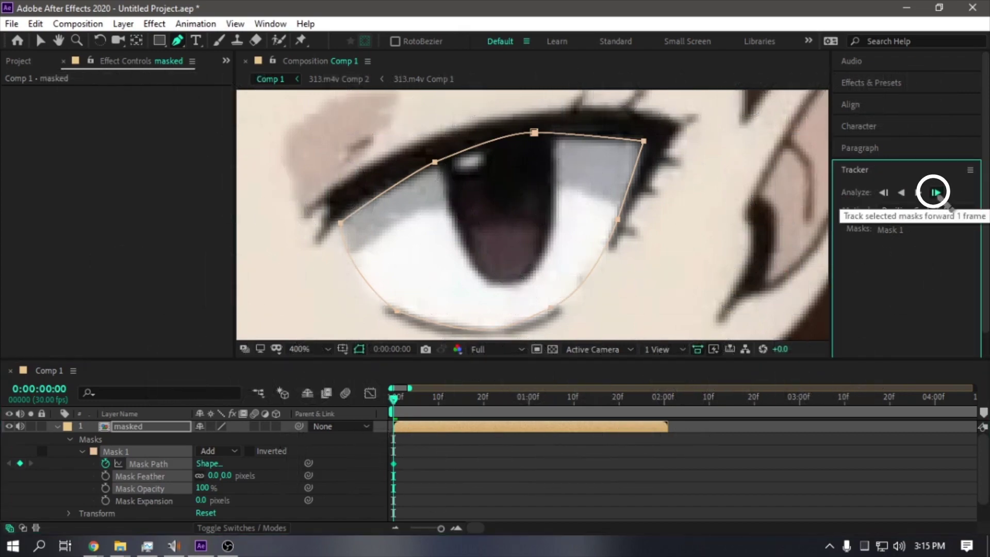
pyautogui.click(936, 193)
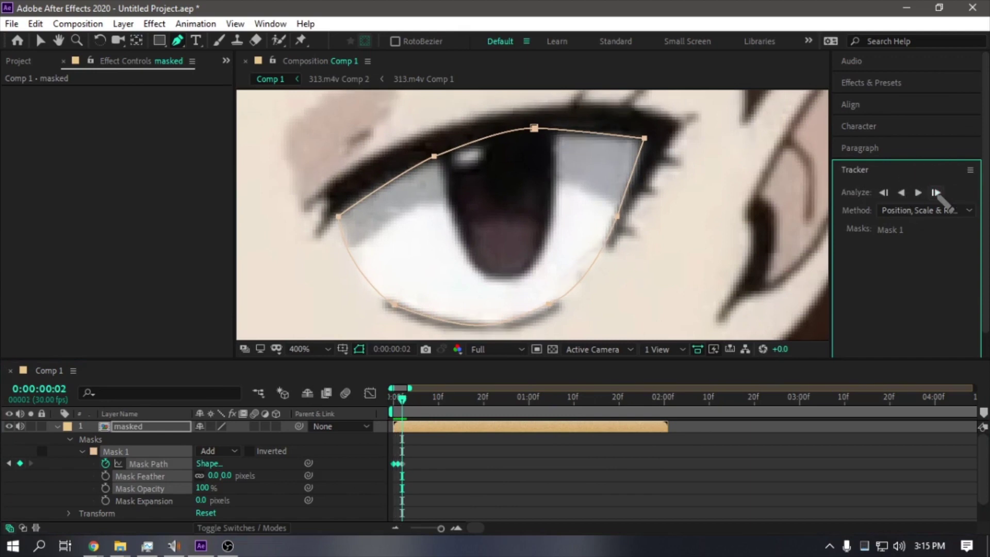
pyautogui.click(936, 192)
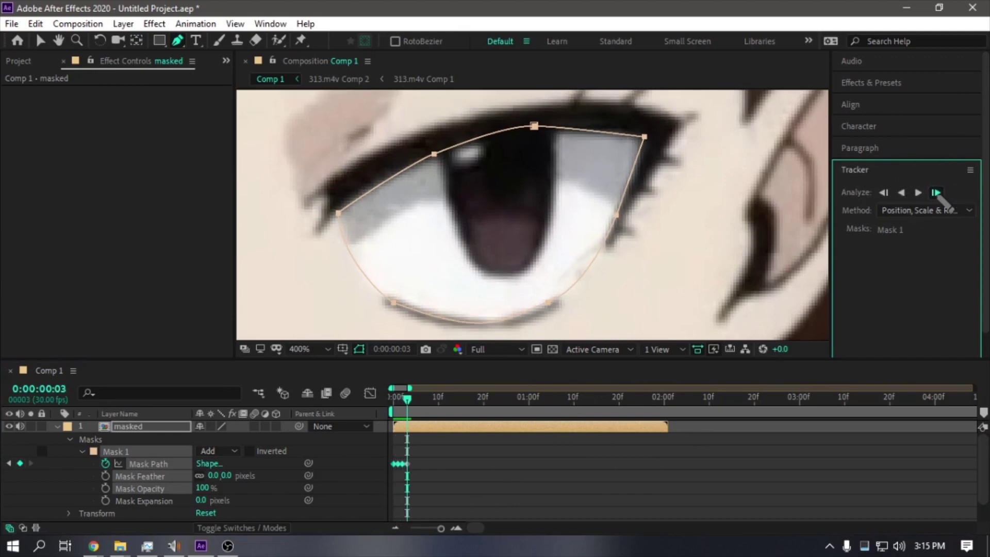
pyautogui.click(936, 192)
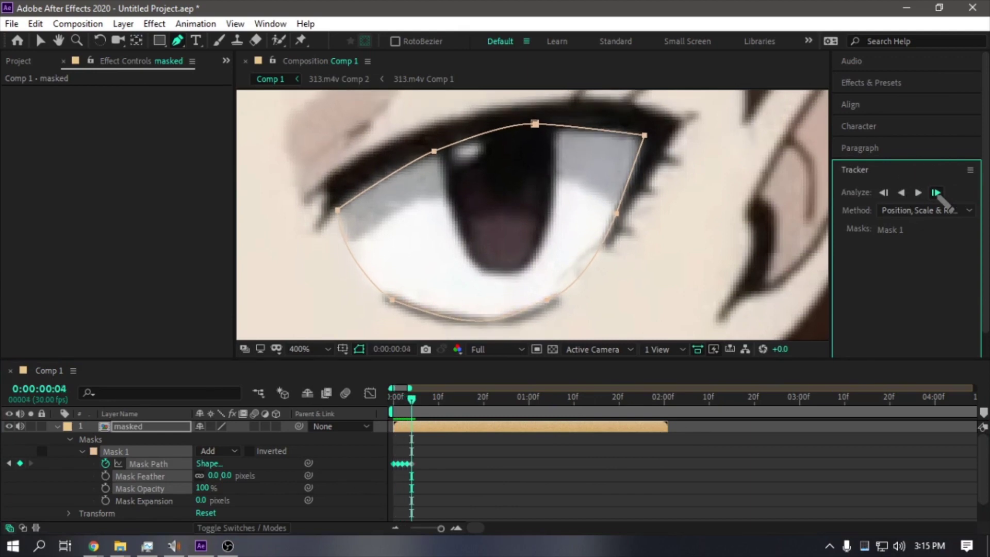
pyautogui.click(936, 192)
pyautogui.click(936, 193)
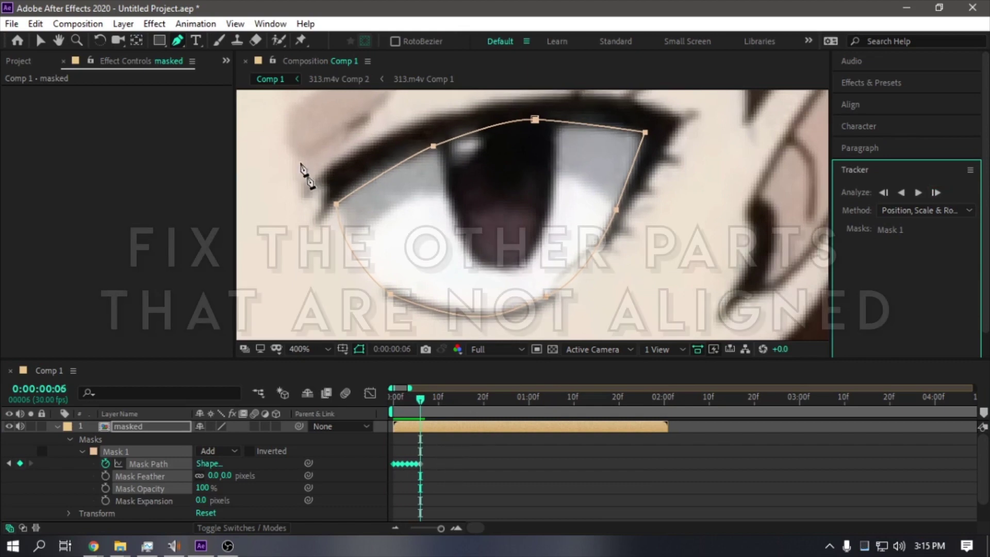
# - Move the mask's left point onto the eye corner, then track five frames forward
pyautogui.moveTo(298, 168); pyautogui.dragTo(333, 208)
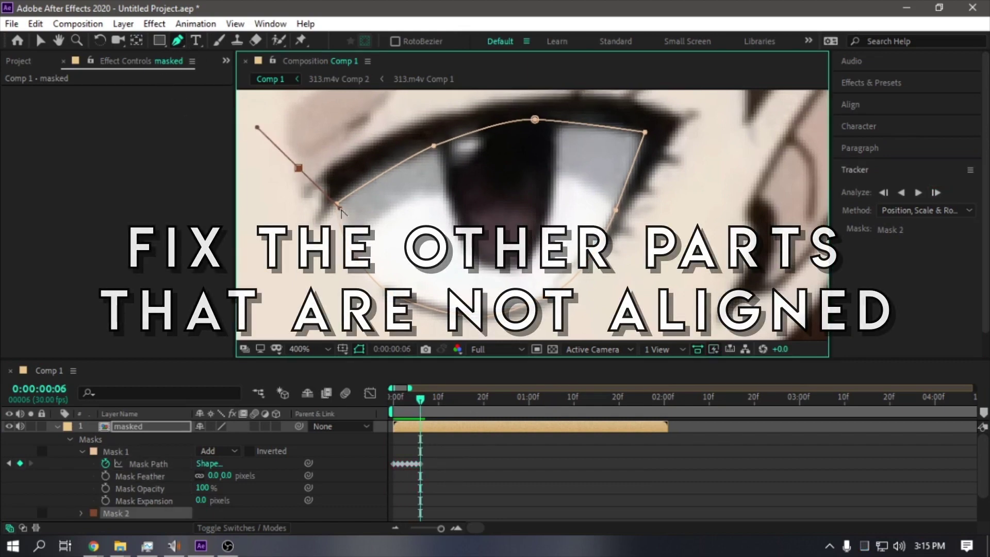
pyautogui.hotkey('ctrl', 'z')
pyautogui.press('v')
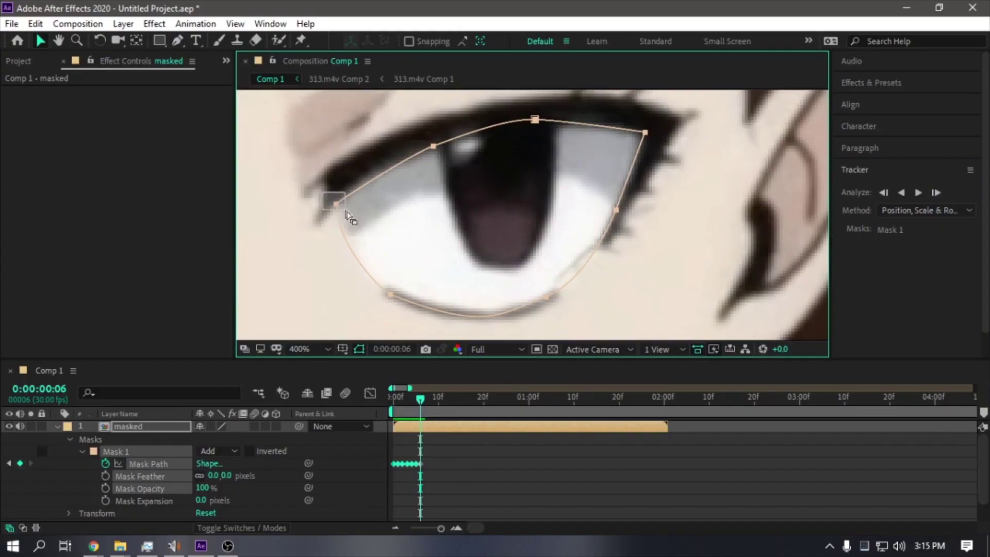
pyautogui.moveTo(335, 204); pyautogui.dragTo(335, 196)
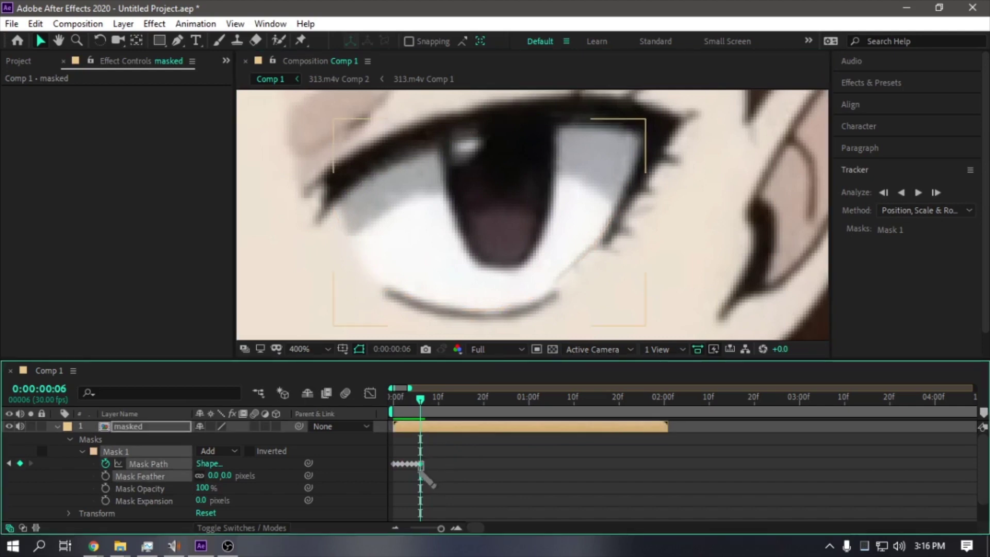
pyautogui.click(936, 193)
pyautogui.click(936, 193)
pyautogui.click(936, 193)
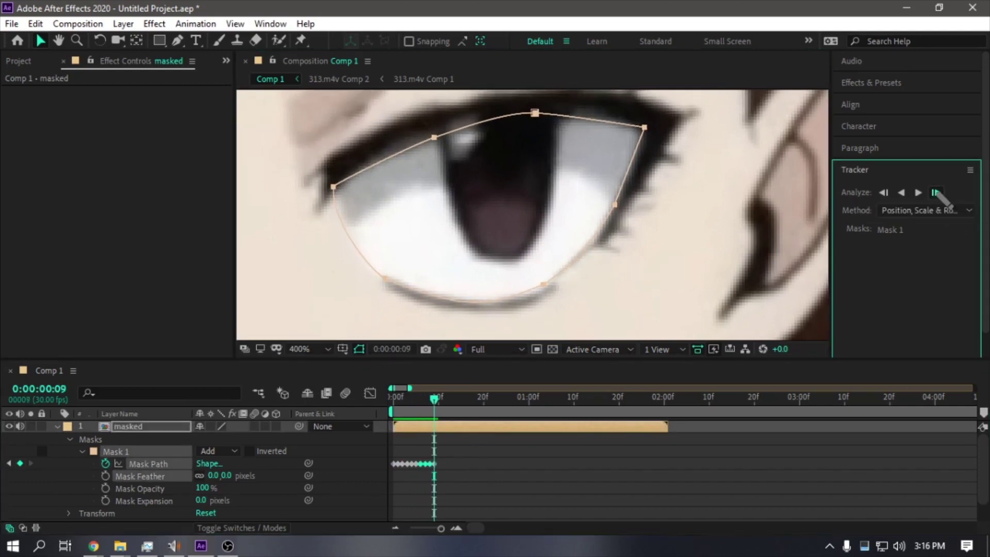
pyautogui.click(936, 193)
pyautogui.click(936, 193)
# - Check the lower mask point, reselect Mask 1's path and track three more frames
pyautogui.click(537, 281)
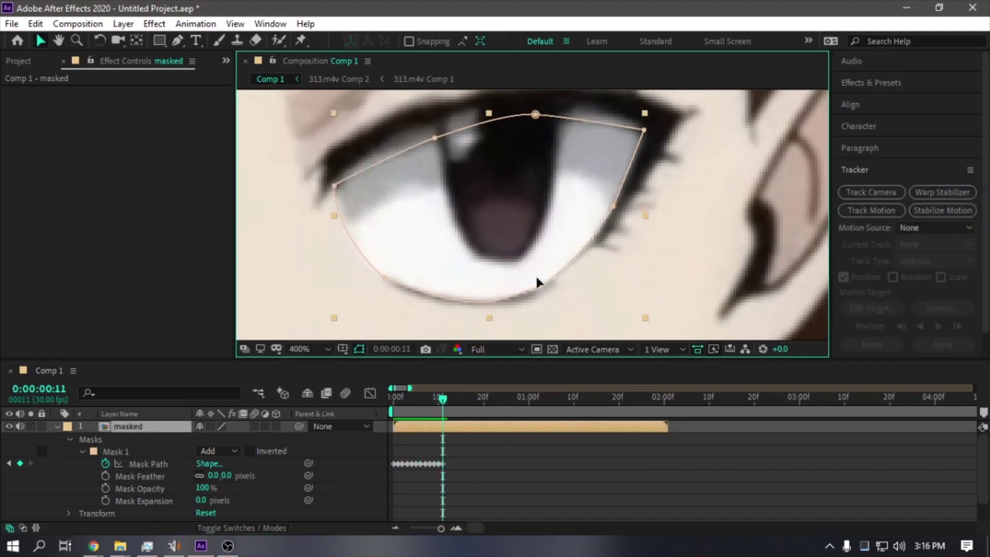
pyautogui.click(543, 282)
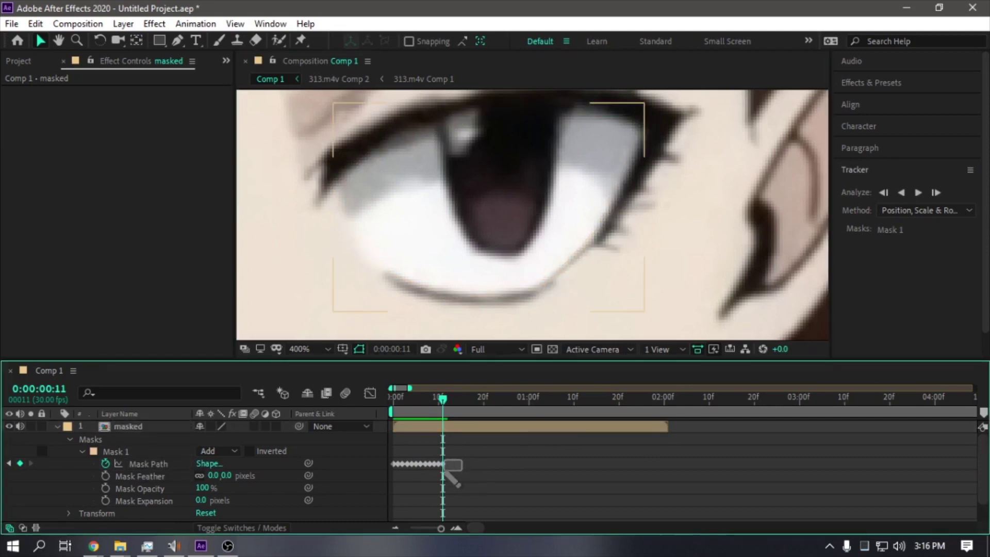
pyautogui.click(449, 463)
pyautogui.click(936, 192)
pyautogui.click(936, 193)
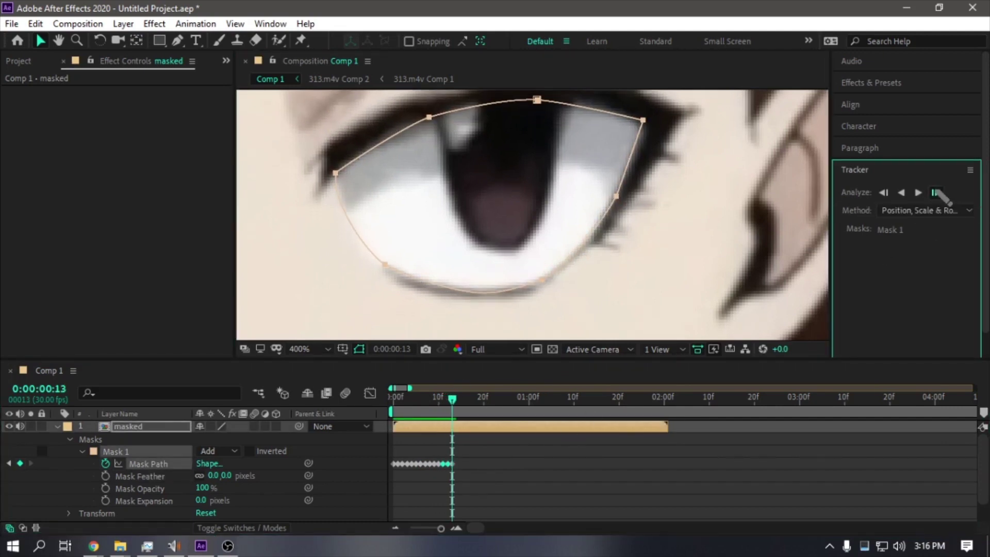
pyautogui.click(936, 193)
# - Shift the upper-right mask point onto the eye corner and track six more frames
pyautogui.moveTo(644, 144); pyautogui.dragTo(658, 145)
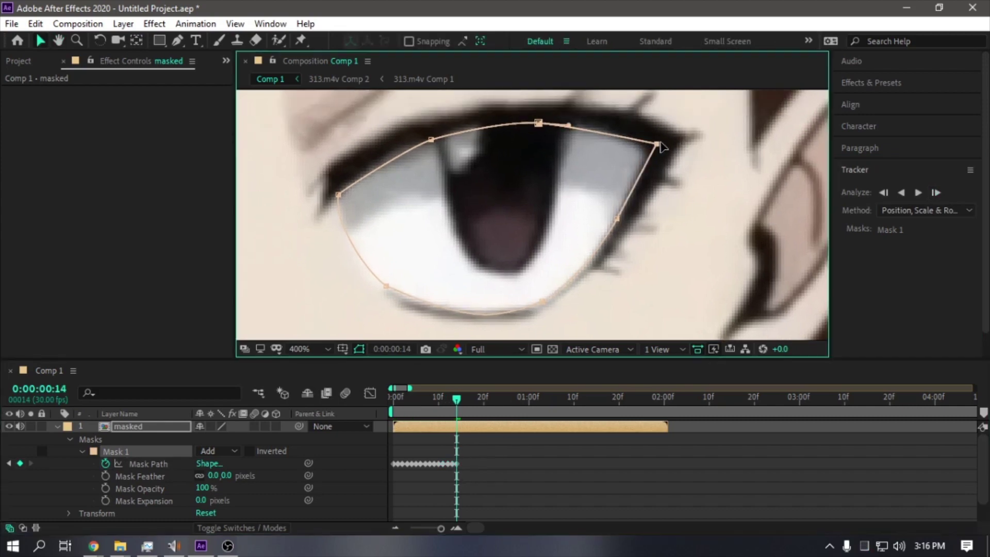
pyautogui.click(454, 465)
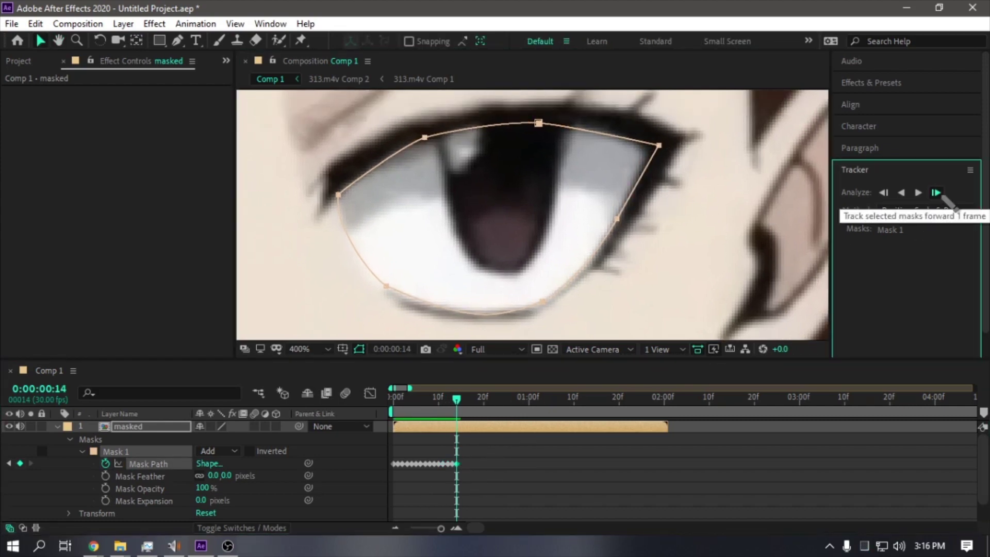
pyautogui.click(936, 193)
pyautogui.click(936, 193)
pyautogui.click(936, 192)
pyautogui.click(936, 193)
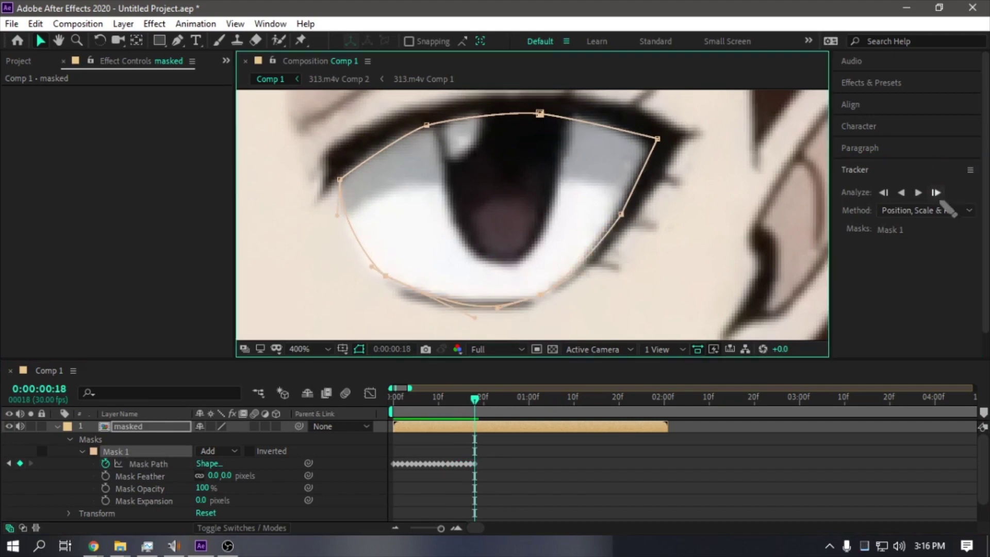
pyautogui.click(936, 193)
pyautogui.click(936, 193)
pyautogui.click(936, 193)
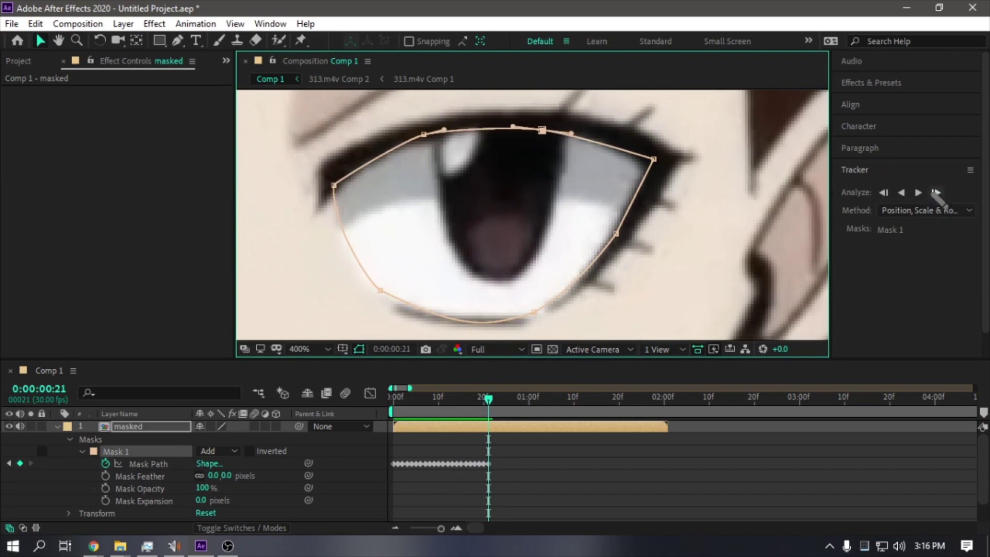
# - Keep tracking the eye mask forward nine more frames
pyautogui.click(936, 193)
pyautogui.click(937, 193)
pyautogui.click(937, 193)
pyautogui.click(936, 192)
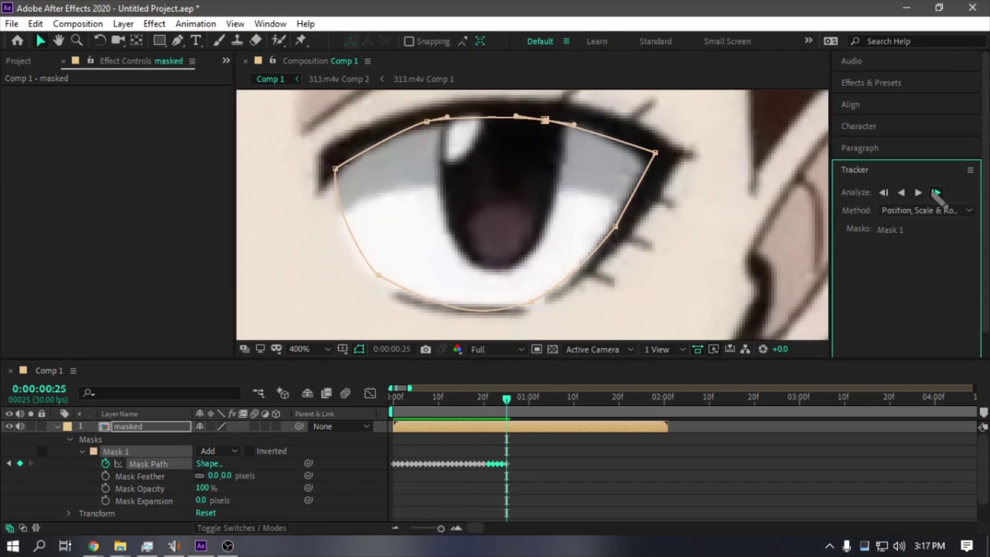
pyautogui.click(936, 193)
pyautogui.click(936, 193)
pyautogui.click(936, 193)
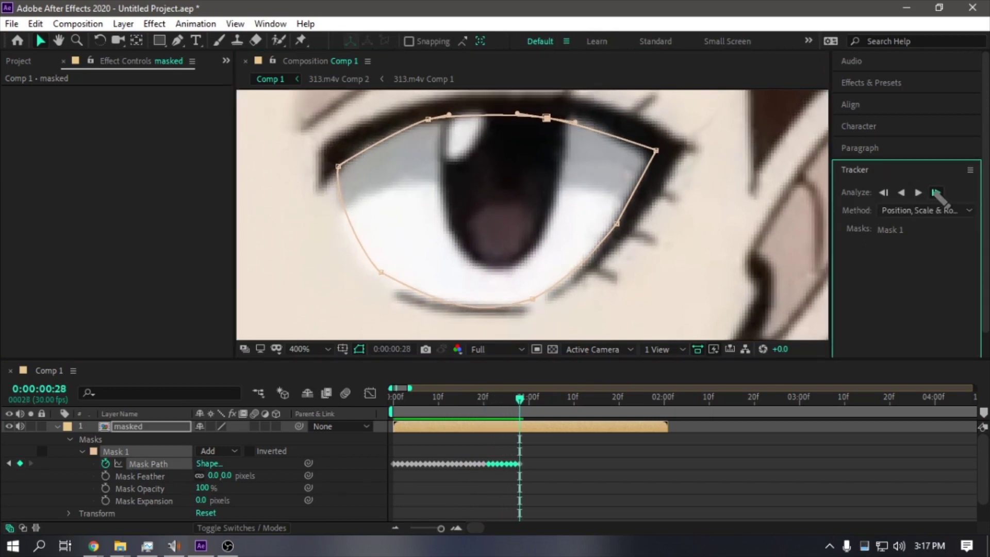
pyautogui.click(937, 193)
pyautogui.click(936, 193)
# - Raise the top mask point onto the eyelid and track three more frames
pyautogui.moveTo(547, 117); pyautogui.dragTo(550, 109)
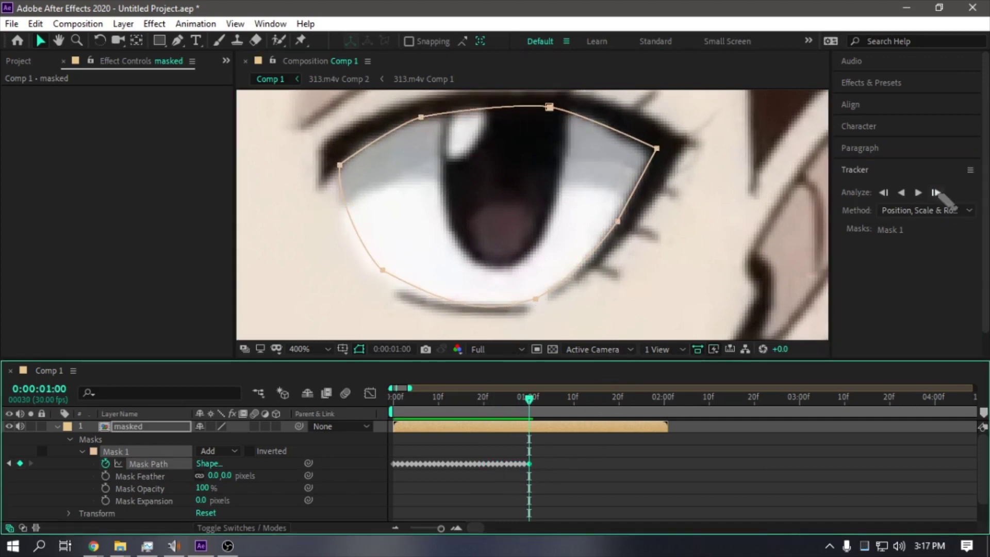
pyautogui.click(936, 192)
pyautogui.click(936, 193)
pyautogui.click(936, 193)
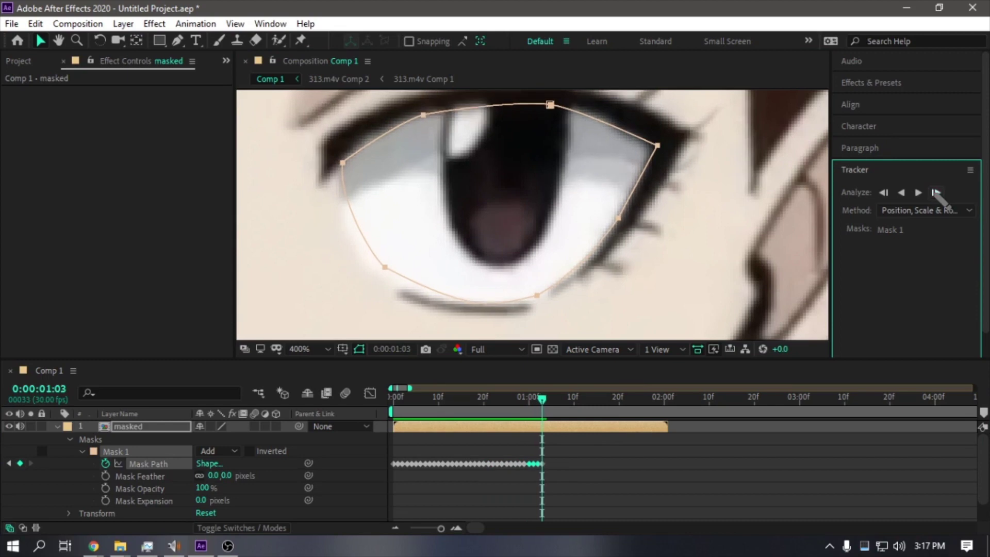
# - Shift the lower-left mask point left to fit, then track five more frames
pyautogui.moveTo(387, 276); pyautogui.dragTo(381, 275)
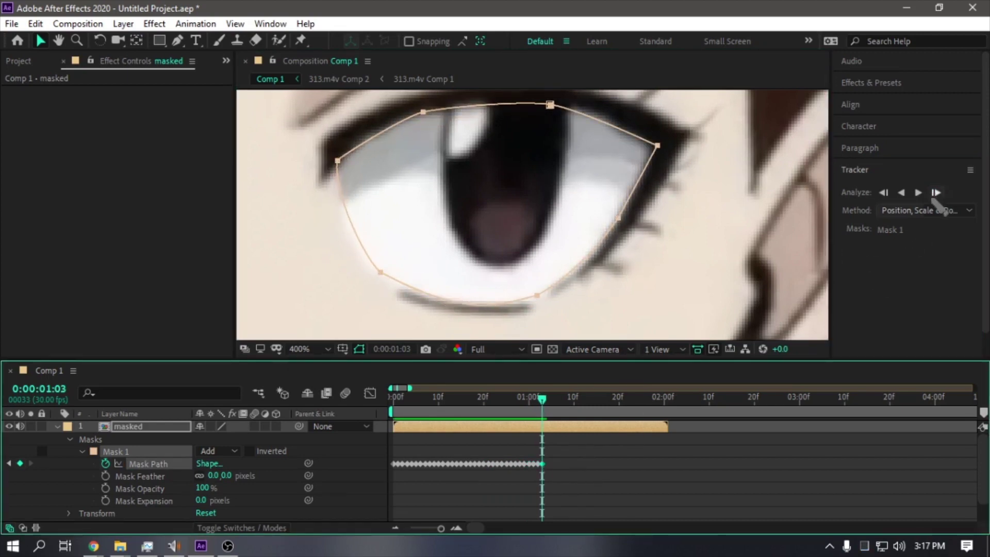
pyautogui.click(936, 193)
pyautogui.click(937, 192)
pyautogui.click(566, 298)
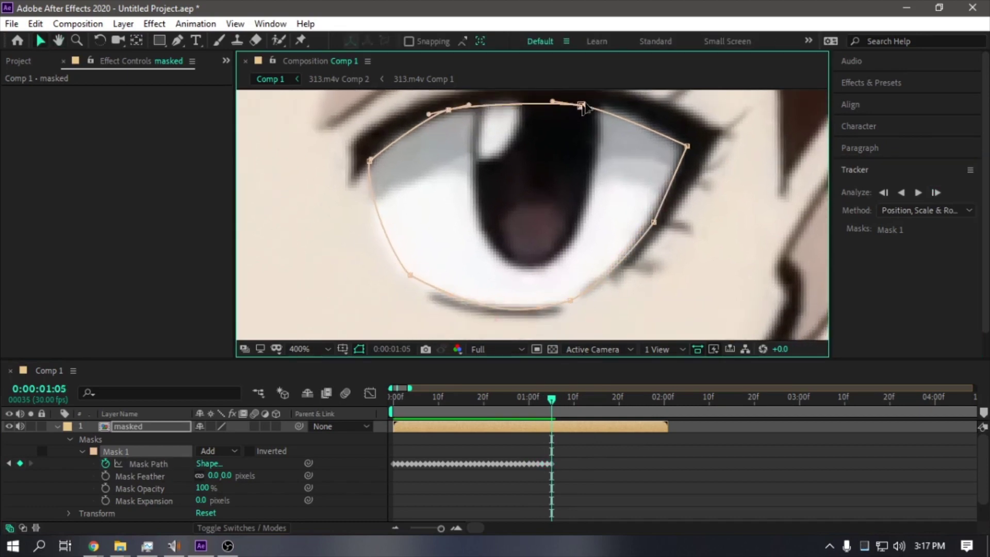
pyautogui.click(937, 193)
pyautogui.click(936, 193)
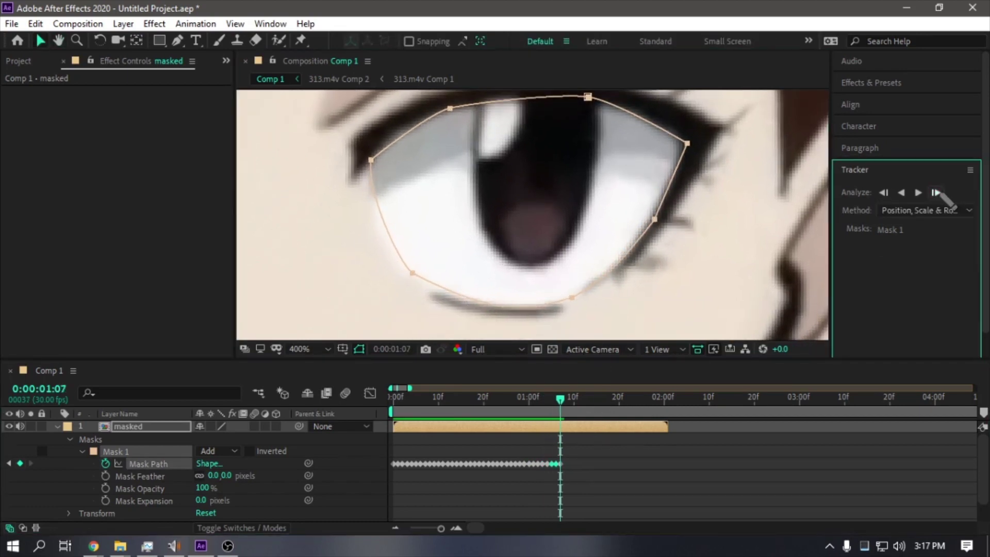
pyautogui.click(936, 192)
# - Recentre the eye in the viewer and track four more frames
pyautogui.moveTo(416, 272); pyautogui.dragTo(438, 291)
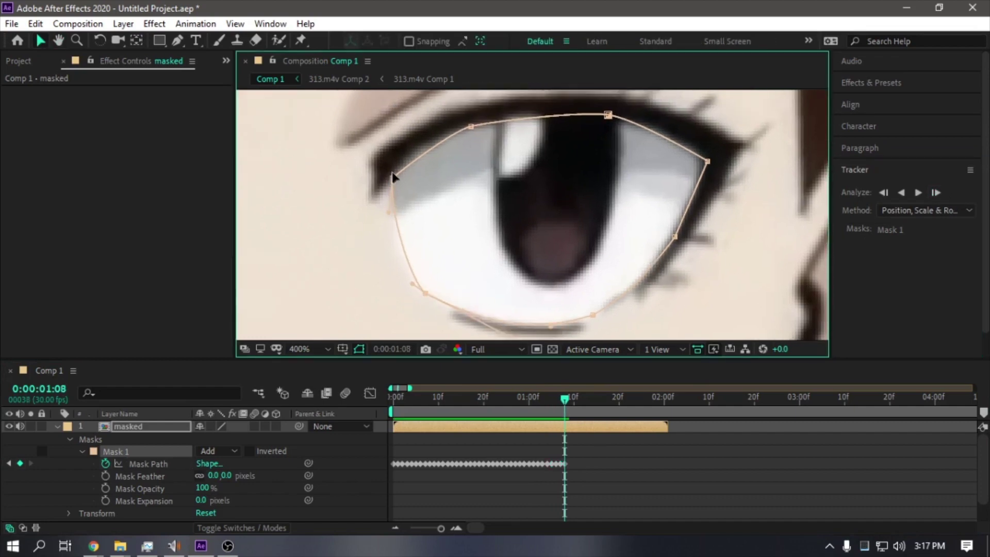
pyautogui.click(937, 193)
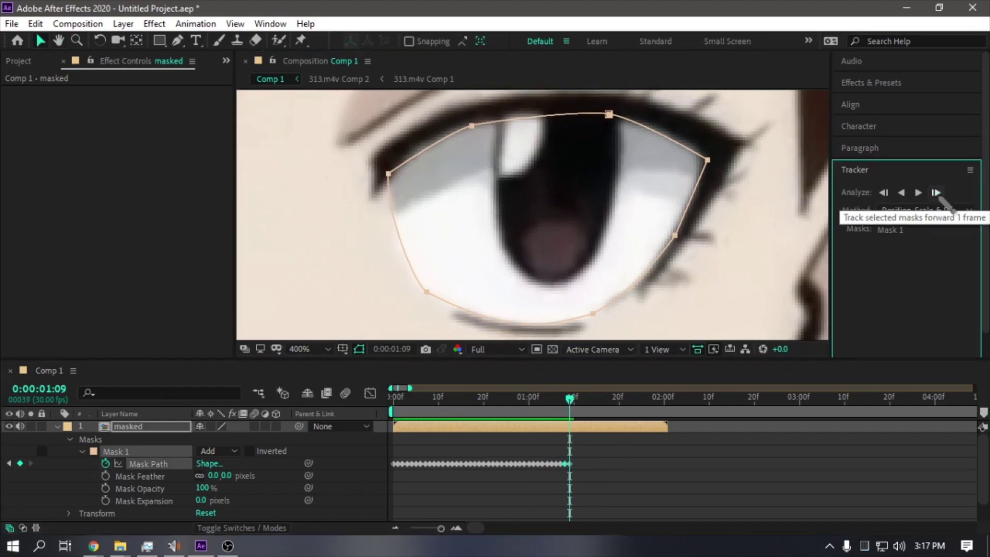
pyautogui.click(936, 193)
pyautogui.click(937, 193)
pyautogui.scroll(-2, 591, 286)
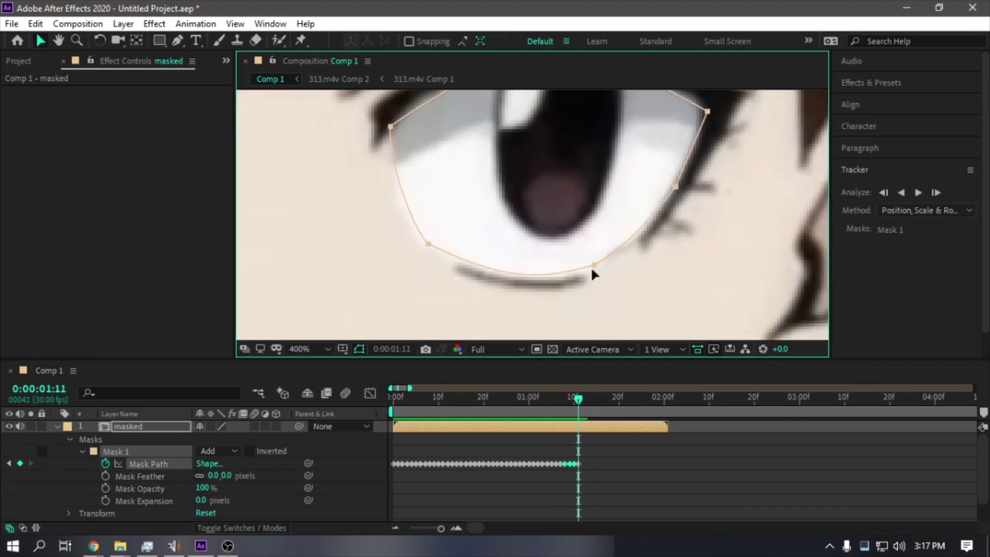
pyautogui.scroll(2, 595, 268)
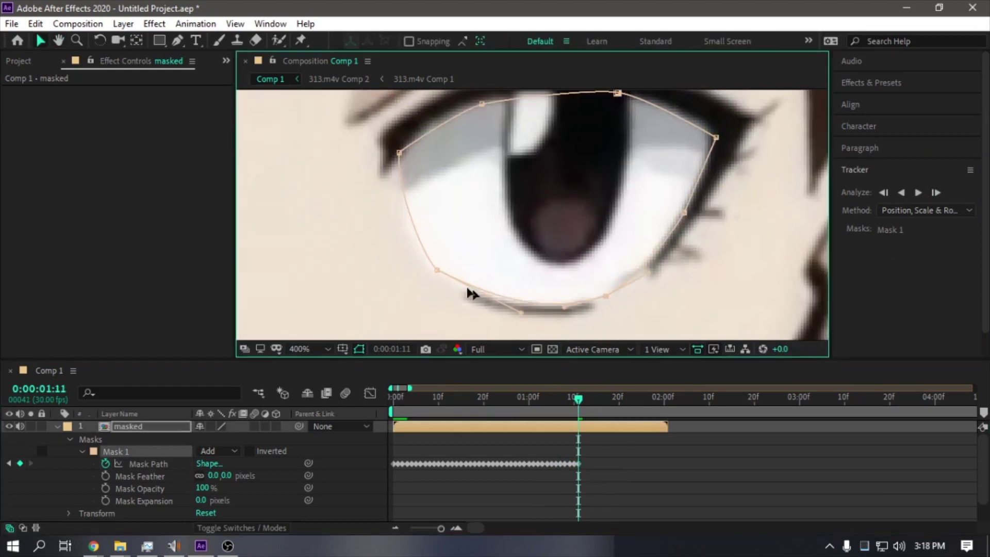
pyautogui.scroll(2, 517, 295)
pyautogui.click(936, 192)
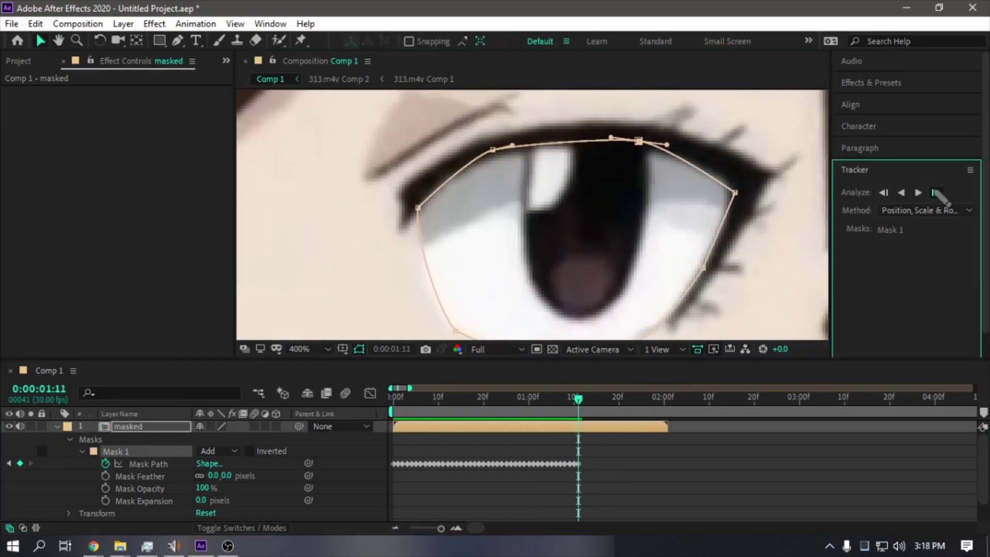
# - Bring the upper eye into view and track eight more frames
pyautogui.moveTo(663, 232); pyautogui.dragTo(641, 199)
pyautogui.click(936, 192)
pyautogui.click(936, 193)
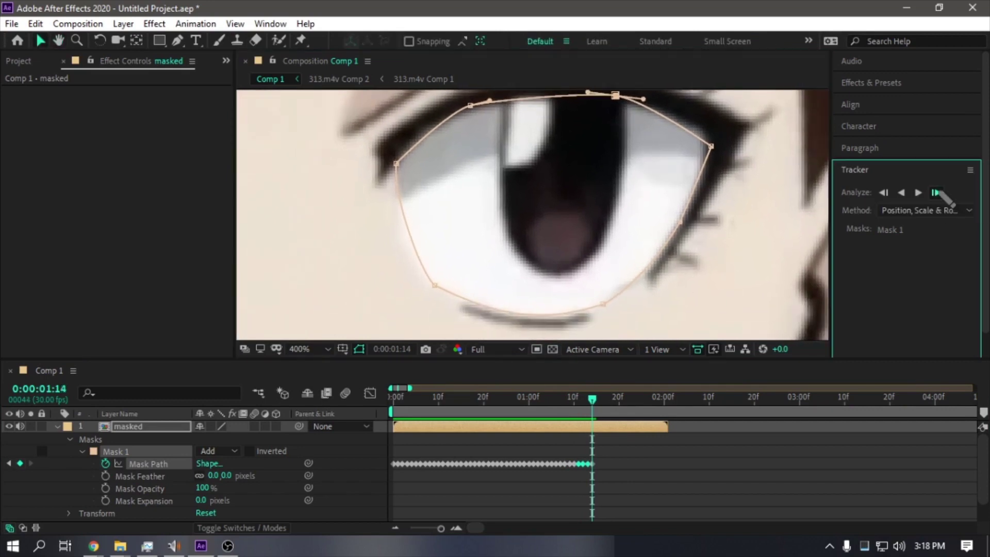
pyautogui.click(936, 193)
pyautogui.click(936, 193)
pyautogui.click(936, 193)
pyautogui.click(936, 193)
pyautogui.click(711, 143)
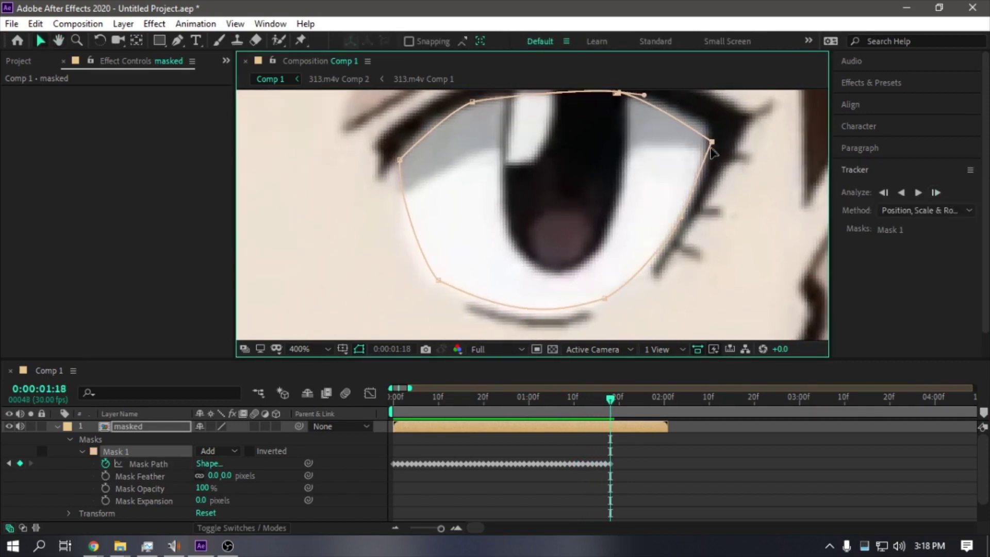
pyautogui.click(936, 193)
pyautogui.click(936, 193)
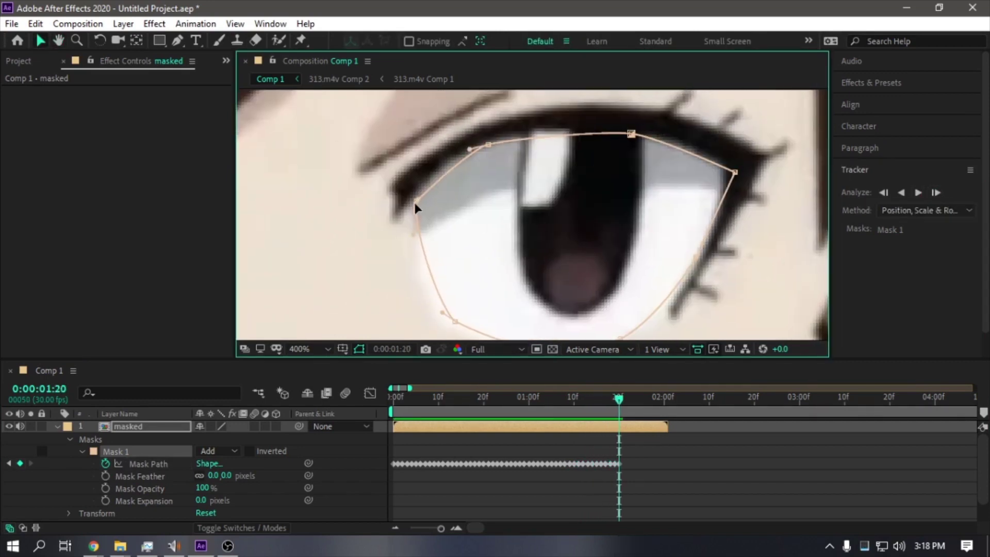
pyautogui.scroll(-3, 551, 232)
pyautogui.scroll(2, 621, 276)
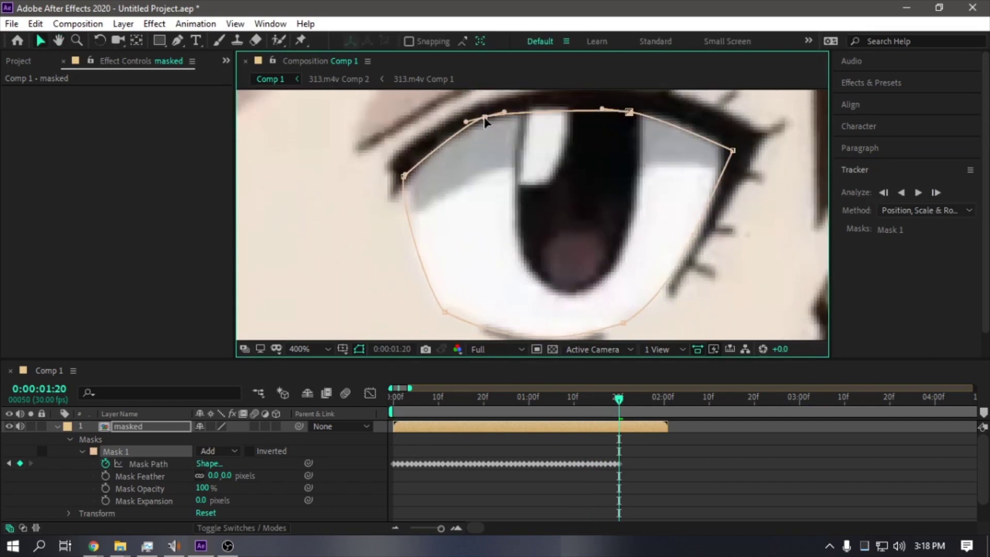
# - Track the remaining frames so the mask reaches 0:00:02:00
pyautogui.click(936, 193)
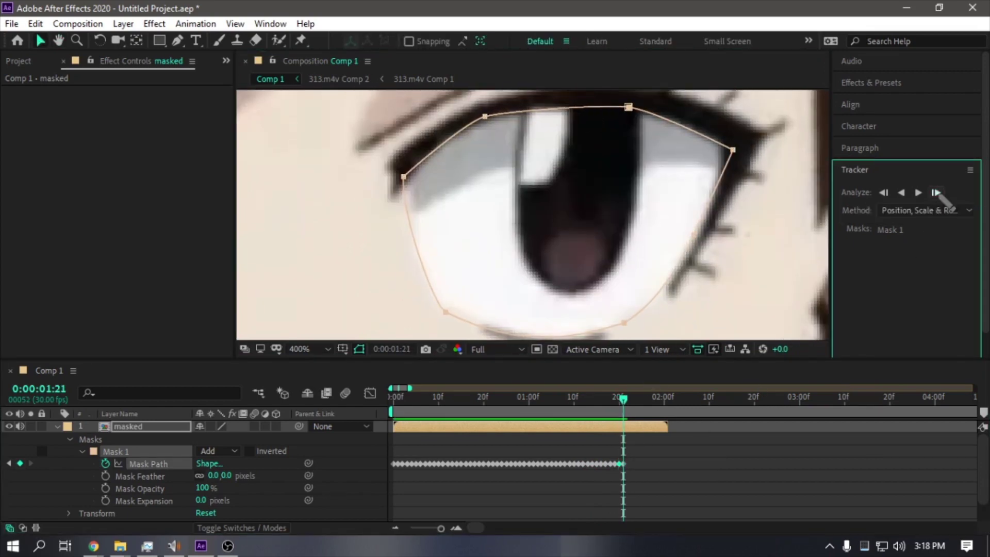
pyautogui.click(936, 193)
pyautogui.click(936, 193)
pyautogui.click(936, 192)
pyautogui.click(936, 193)
pyautogui.click(936, 193)
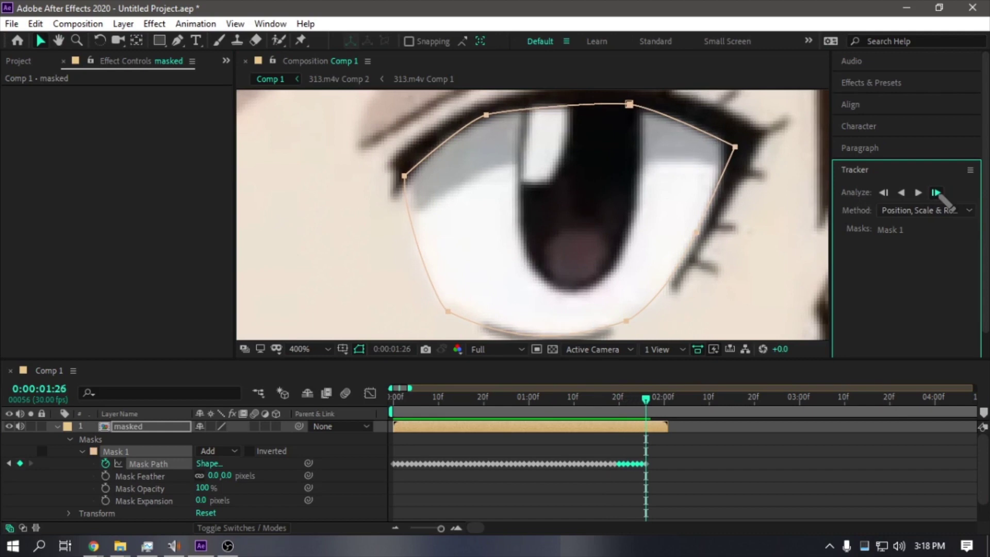
pyautogui.click(936, 193)
pyautogui.click(936, 193)
pyautogui.click(936, 192)
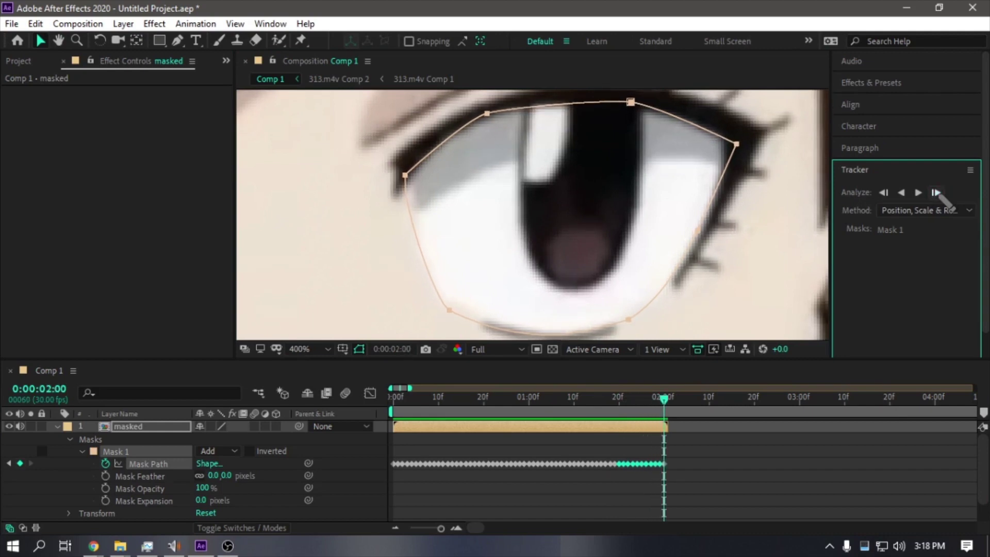
pyautogui.click(936, 193)
# - Return to the first frame and create a new solid coloured FF0000 red
pyautogui.press('u')
pyautogui.press('Home')
pyautogui.scroll(-3, 555, 306)
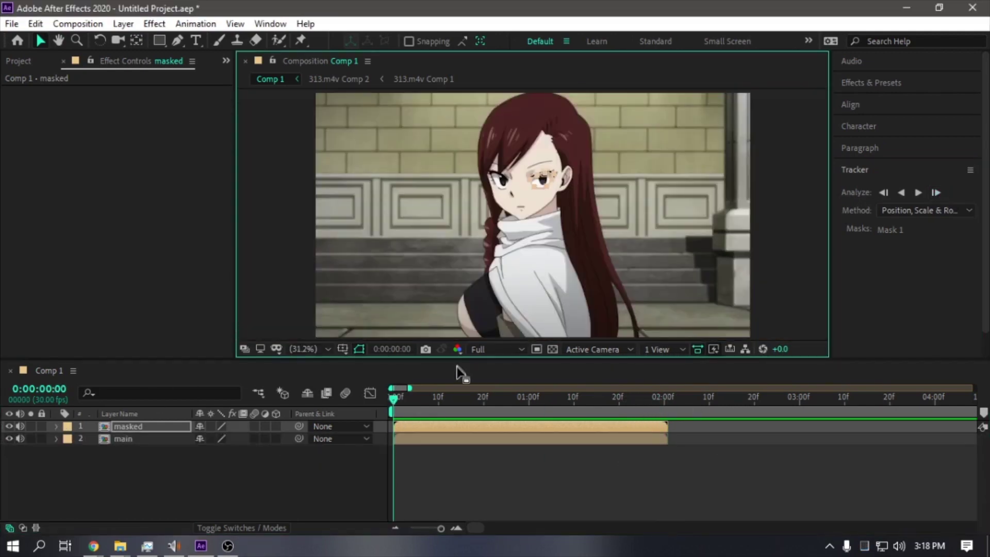
pyautogui.scroll(3, 555, 307)
pyautogui.moveTo(554, 307); pyautogui.dragTo(565, 405)
pyautogui.rightClick(250, 340)
pyautogui.moveTo(279, 350)
pyautogui.click(490, 392)
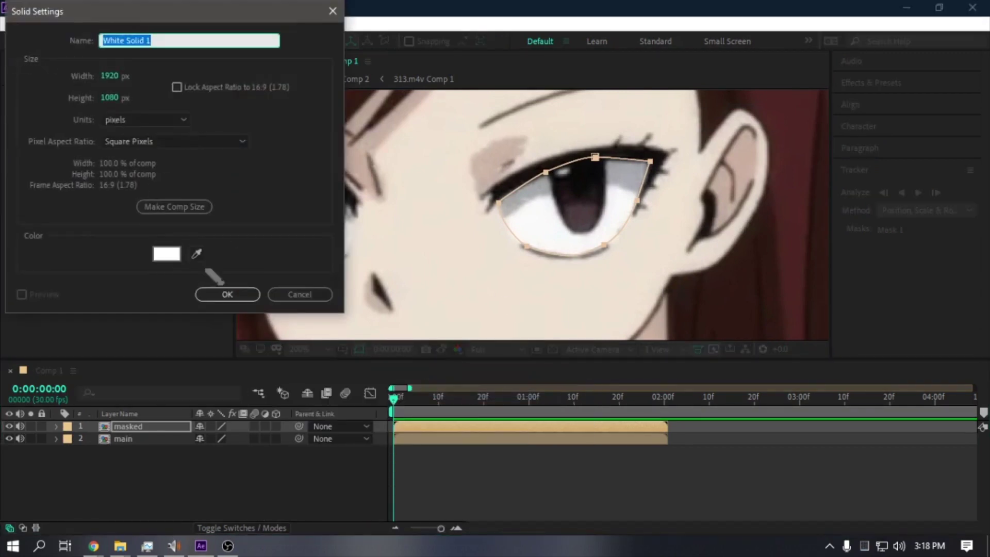
pyautogui.click(166, 254)
pyautogui.write('ff0000')
pyautogui.press('Return')
pyautogui.click(228, 294)
# - Move the red solid below the masked layer and set Mask 1's mode to Subtract
pyautogui.moveTo(150, 426); pyautogui.dragTo(150, 441)
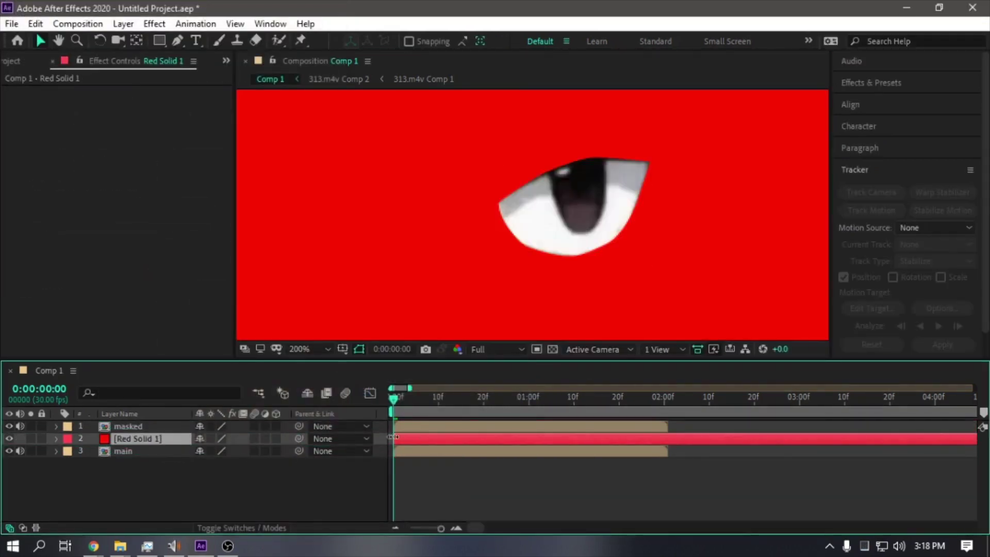
pyautogui.click(57, 427)
pyautogui.click(217, 450)
pyautogui.click(216, 372)
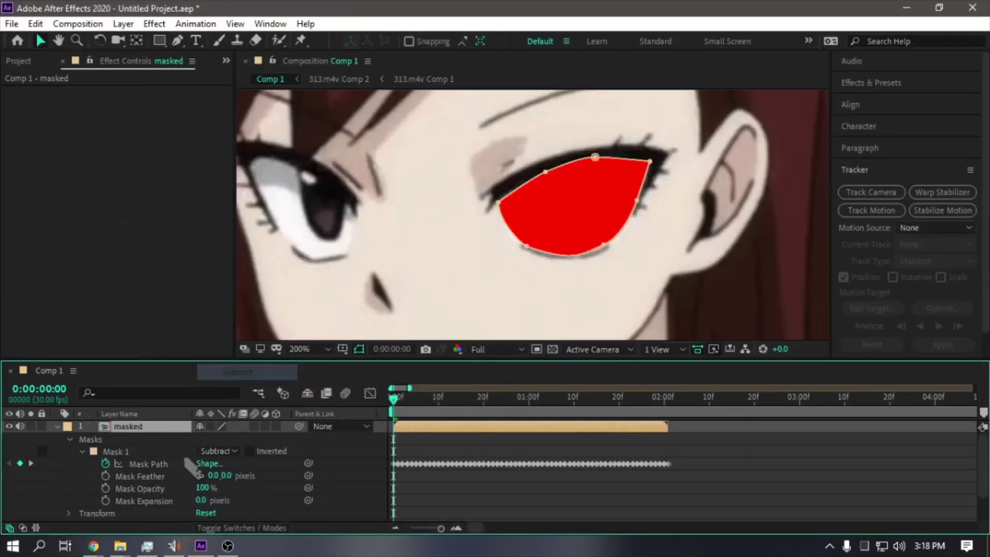
pyautogui.press('Return')
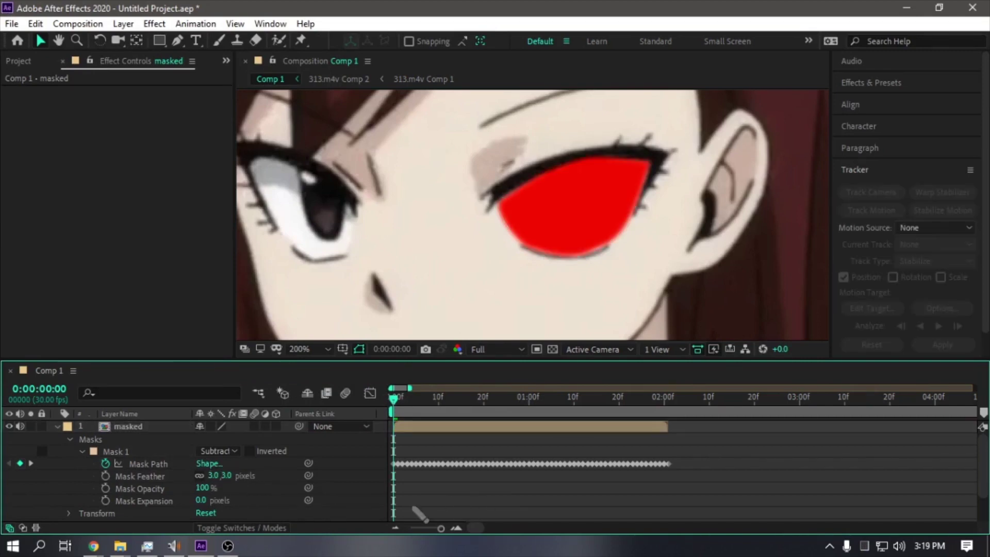
pyautogui.moveTo(202, 500); pyautogui.dragTo(191, 501)
pyautogui.press('space')
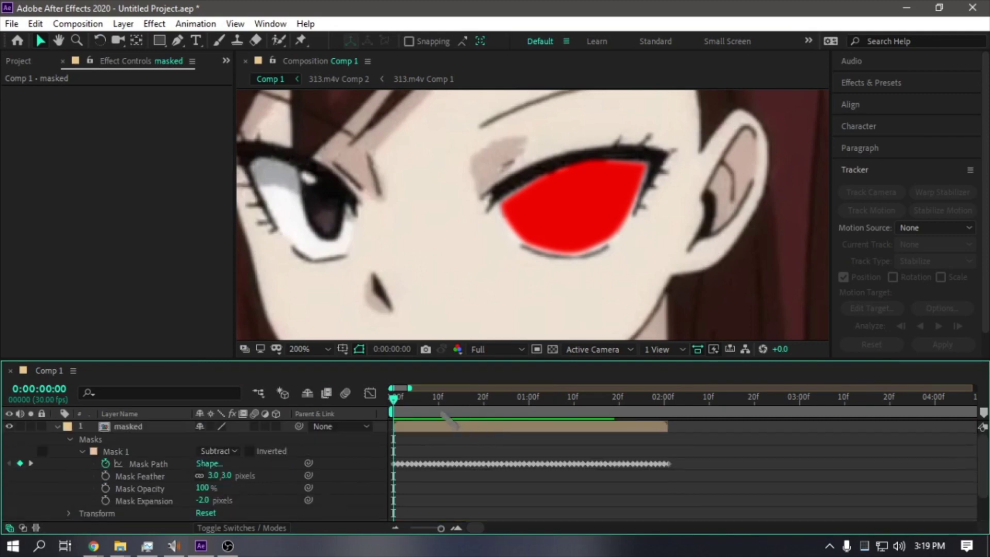
pyautogui.click(438, 398)
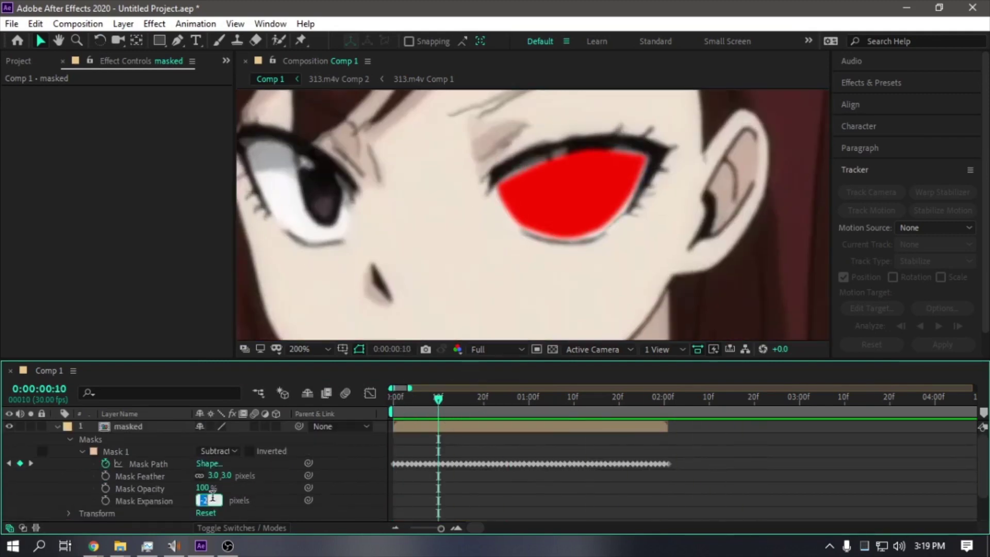
pyautogui.write('0')
pyautogui.press('Return')
pyautogui.press('space')
pyautogui.click(308, 349)
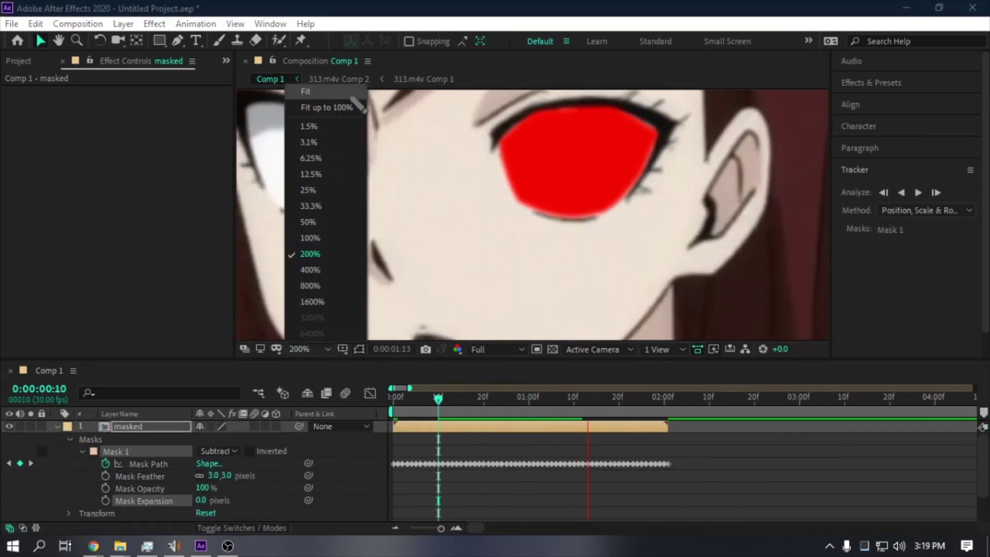
pyautogui.click(353, 98)
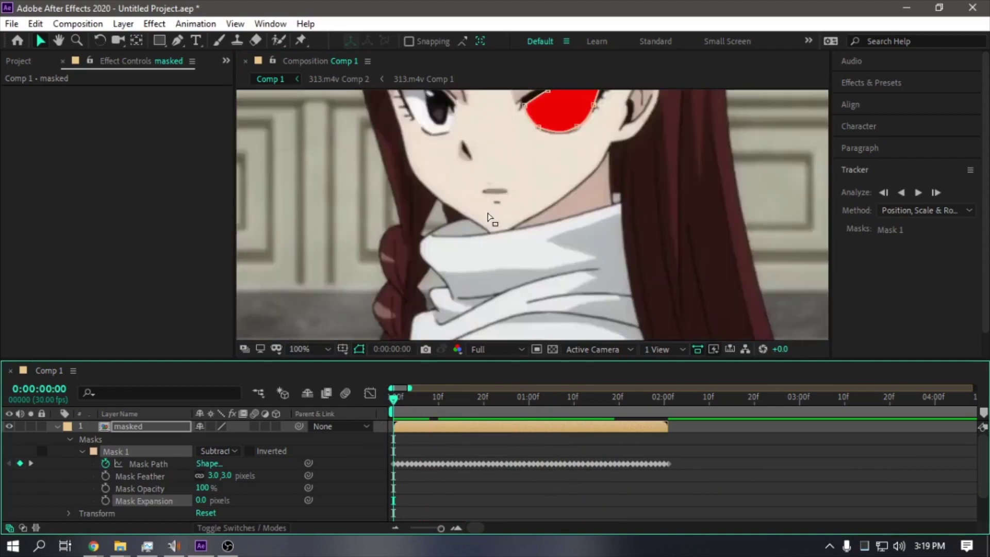
pyautogui.hotkey('ctrl', 'space')
pyautogui.write('dr')
# - Apply the Drop Shadow effect to the masked red eye and preview the result
pyautogui.press('Return')
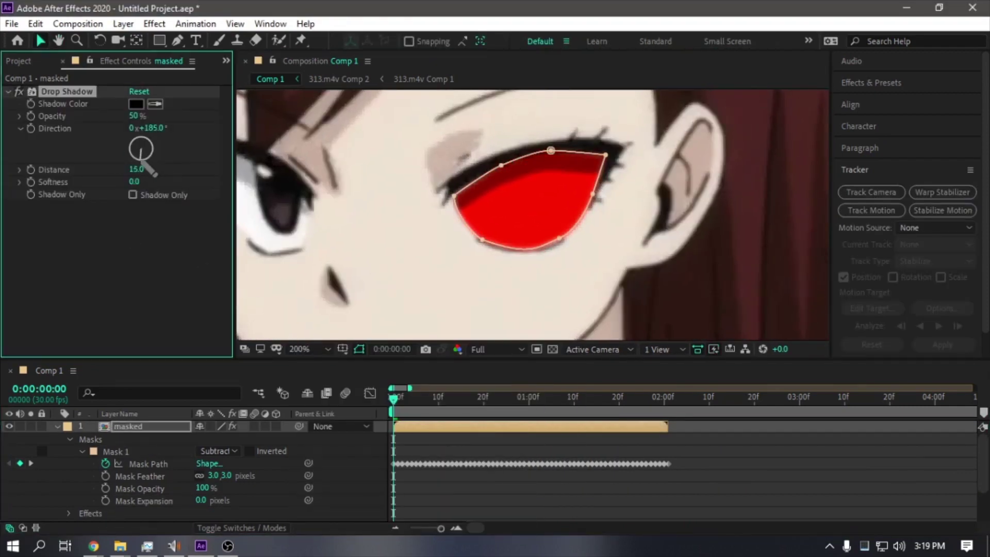
pyautogui.press('space')
pyautogui.scroll(-3, 532, 215)
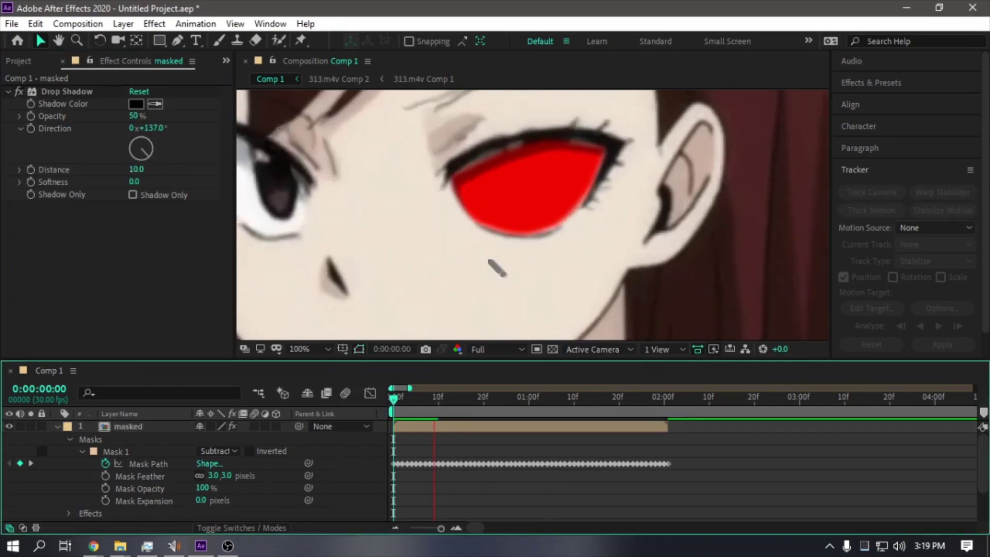